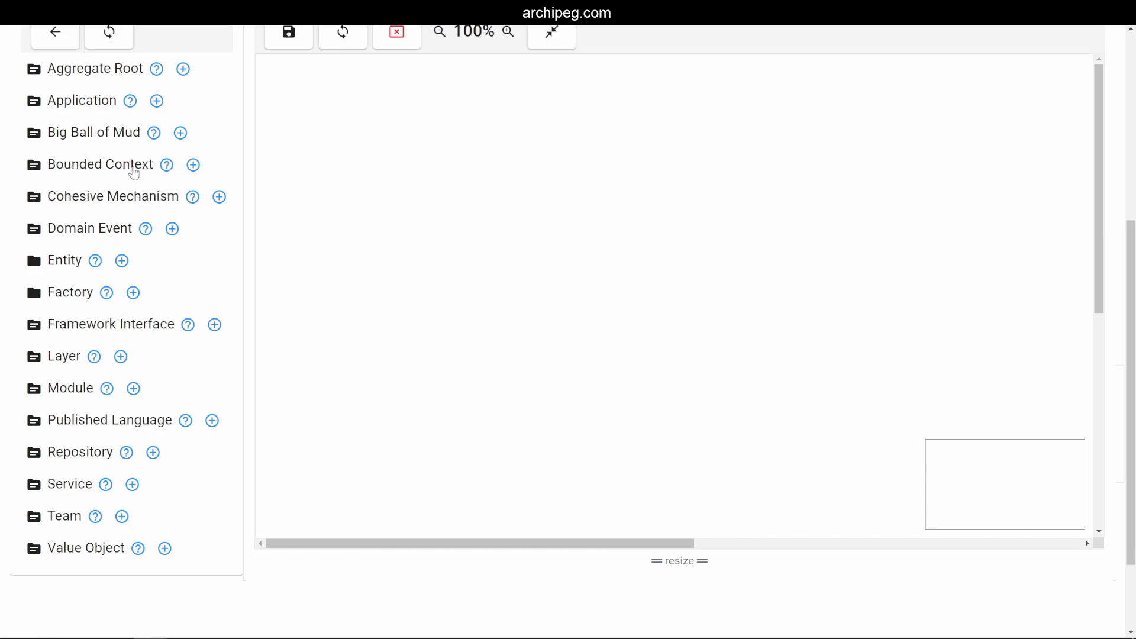
Open the help text for the Bounded Context object type, read its definition, and close it
left_click(167, 166)
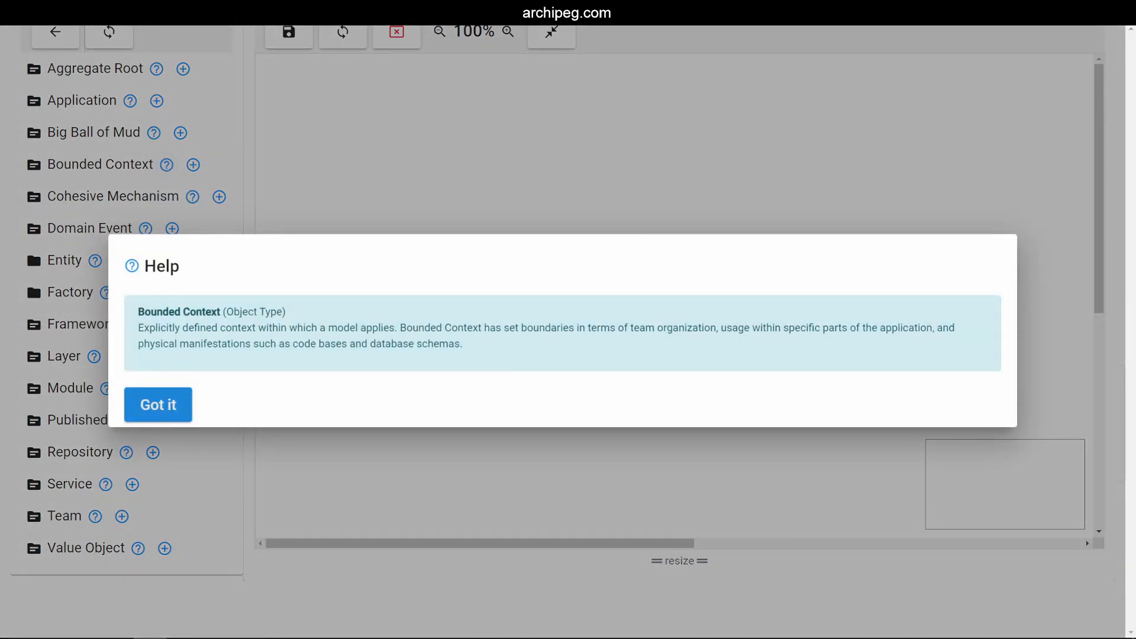
left_click_drag(138, 327, 481, 354)
left_click(496, 350)
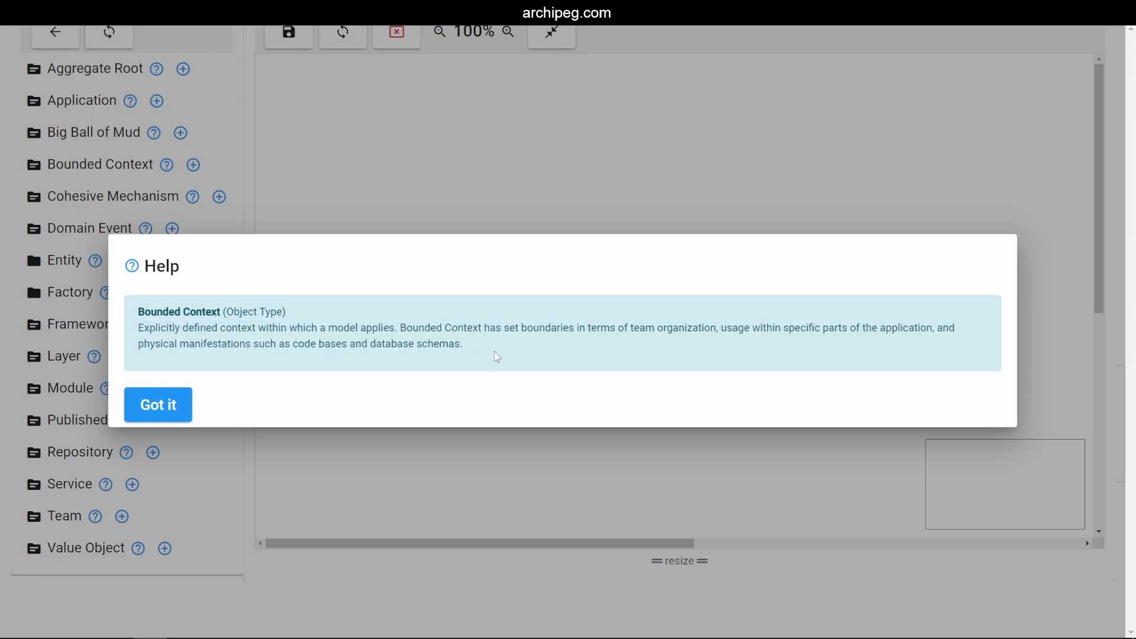
left_click_drag(400, 327, 672, 327)
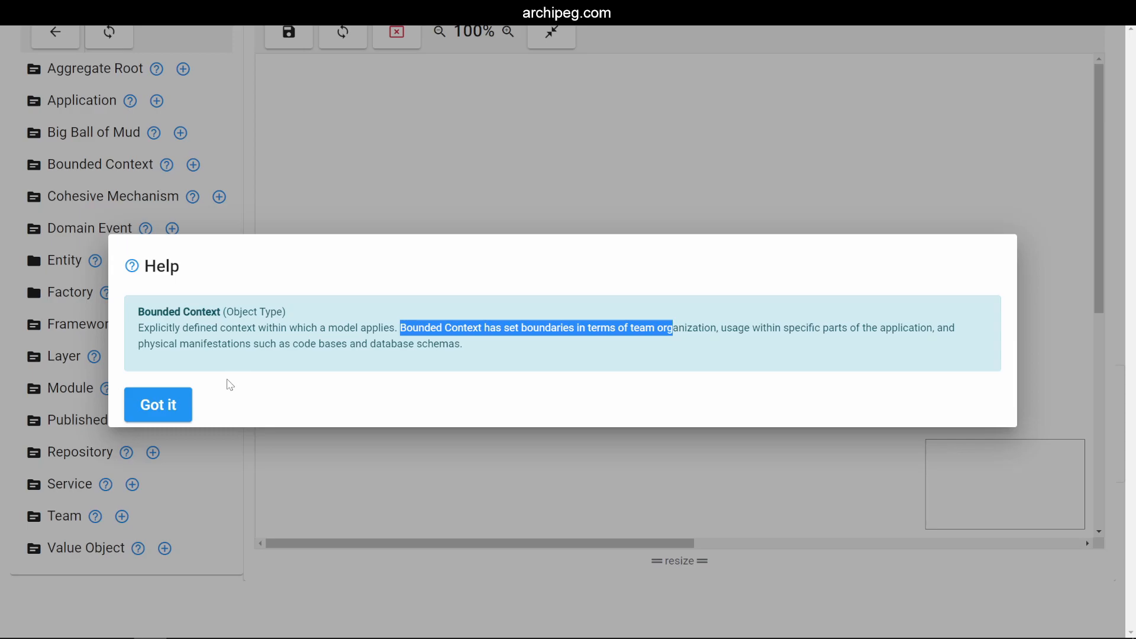
left_click(155, 403)
Hide the help icons beside the object types in the object tree
scroll(798, 59, "up", 5)
left_click(797, 59)
scroll(211, 208, "down", 5)
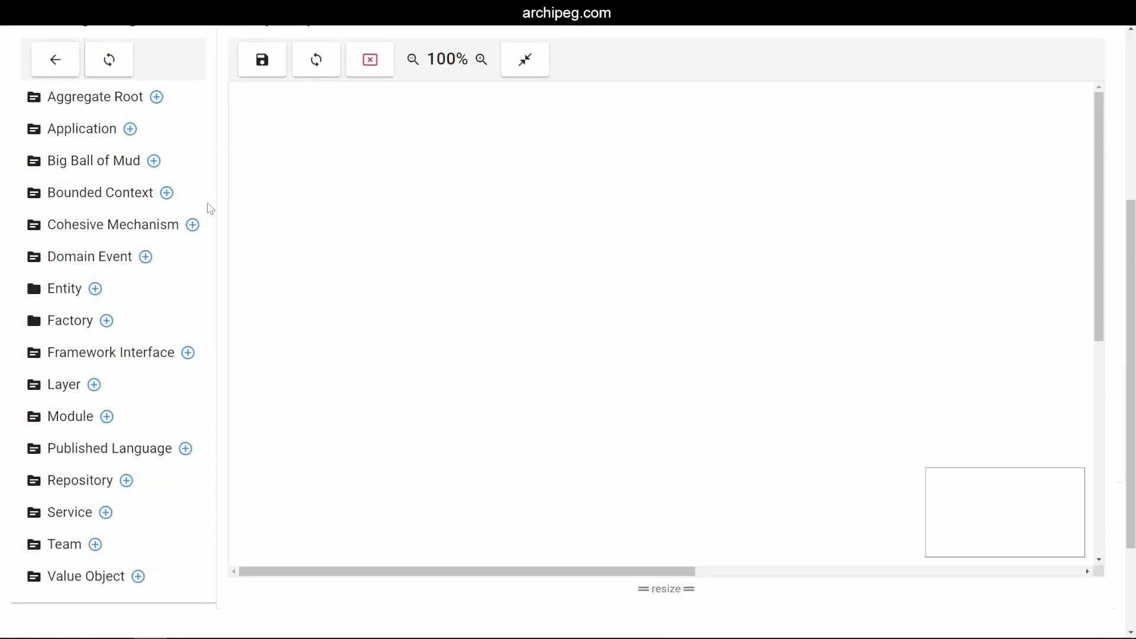
Open the Product Catalog bounded context in the object editor, review its relationships, and close it without changes
left_click(33, 195)
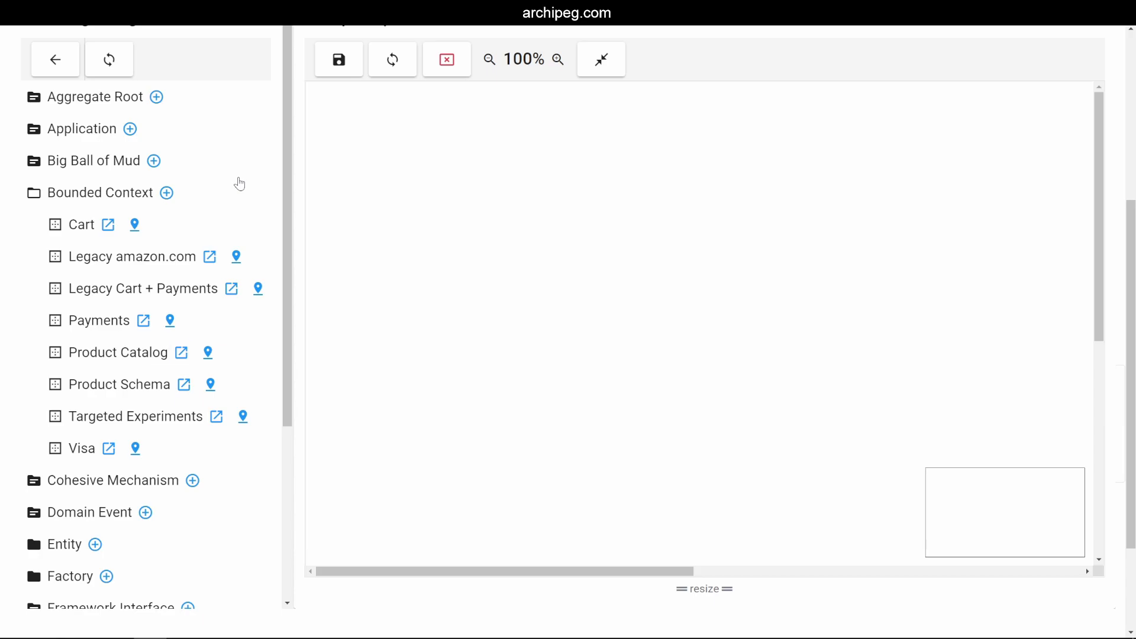
left_click(181, 354)
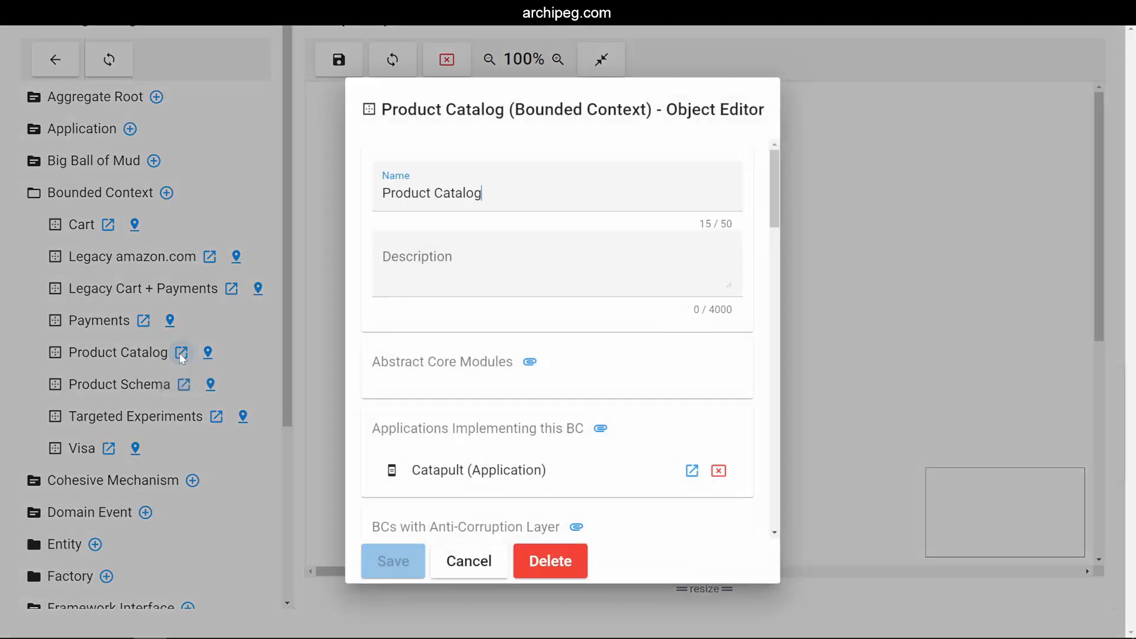
scroll(691, 264, "down", 2)
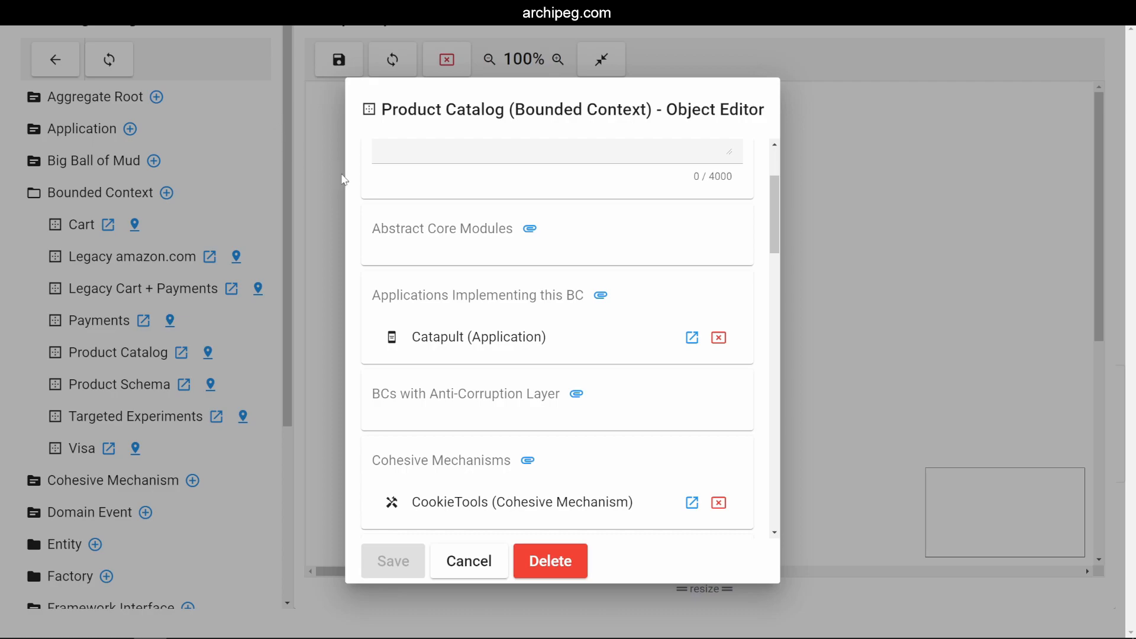
scroll(644, 323, "down", 2)
scroll(644, 323, "down", 3)
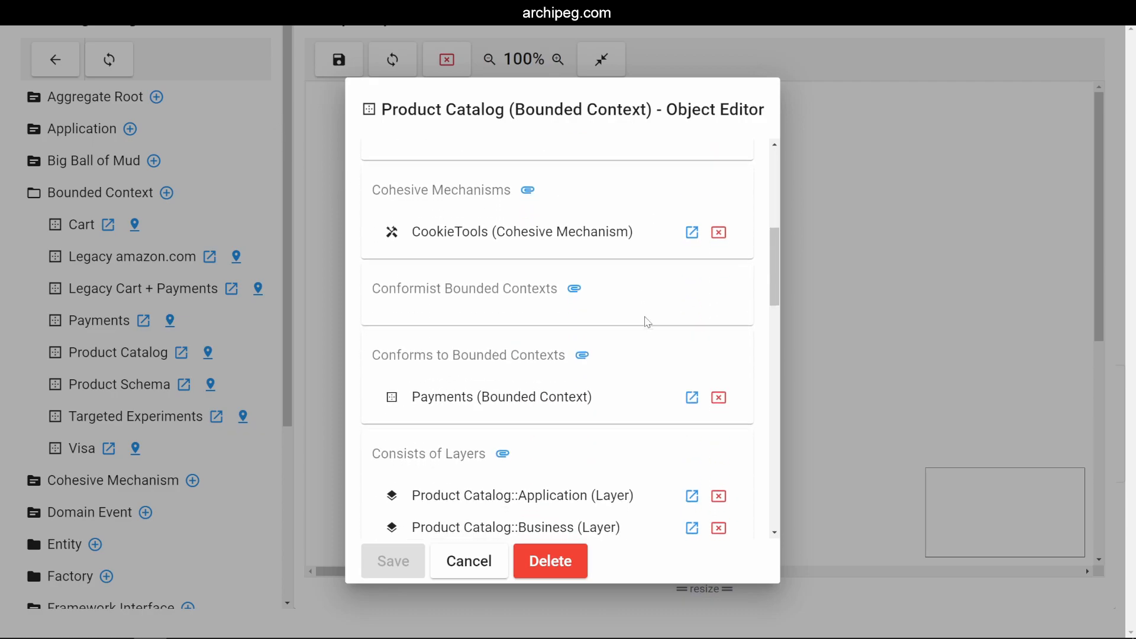
scroll(655, 344, "down", 8)
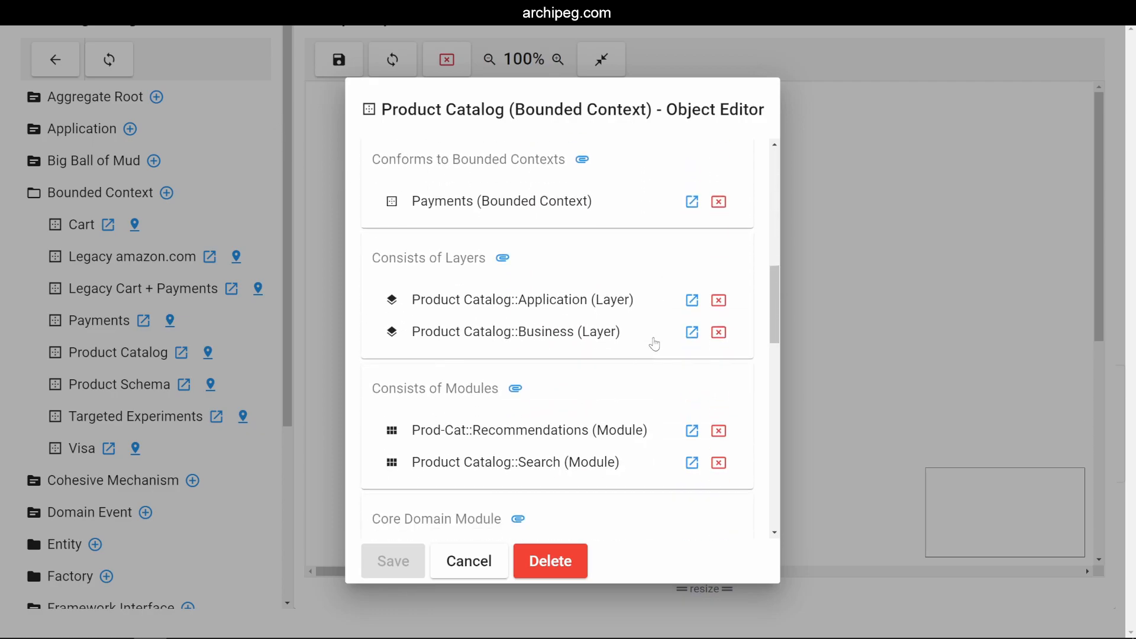
scroll(651, 343, "down", 4)
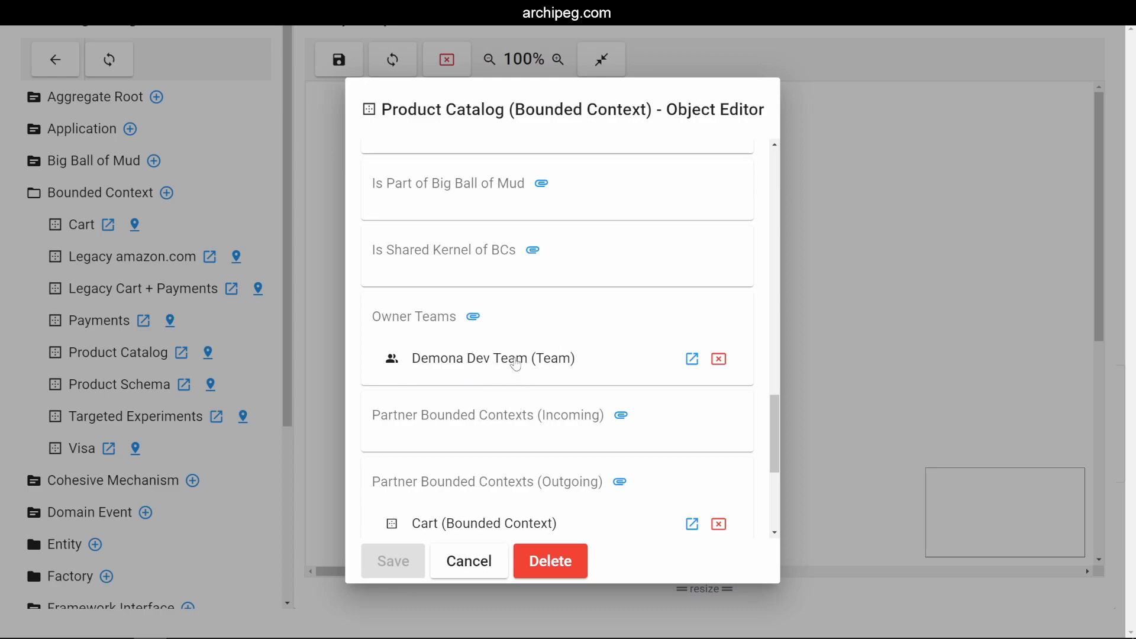
left_click(469, 561)
Place the Product Catalog bounded context, the Catapult application and the Demona Dev Team on the empty diagram
left_click_drag(101, 360, 503, 207)
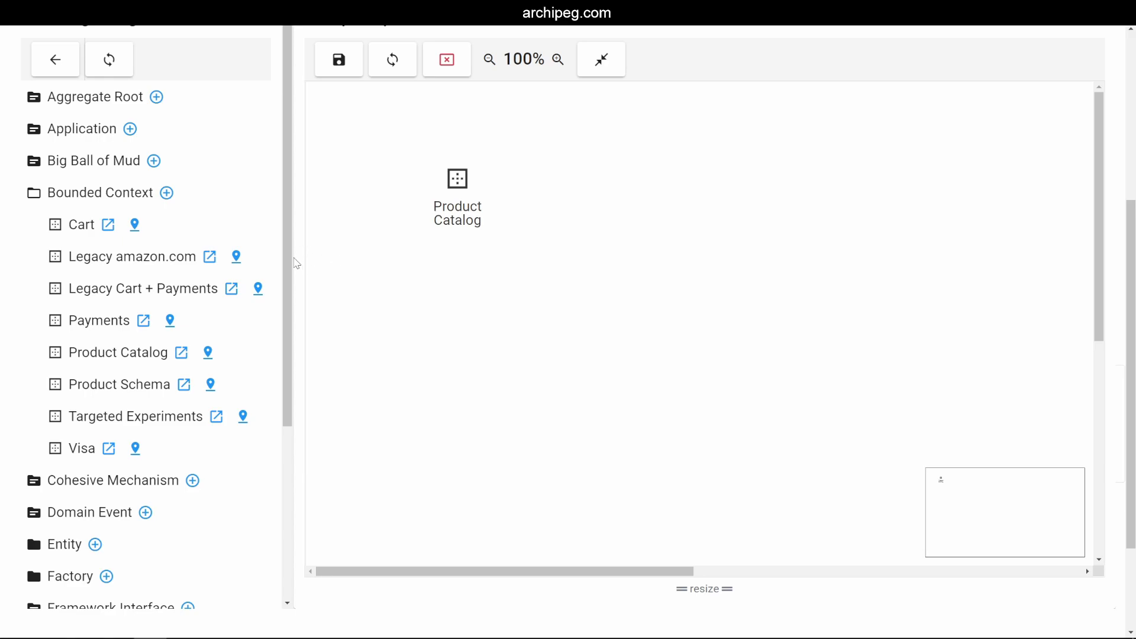
left_click(33, 128)
left_click_drag(83, 193, 384, 352)
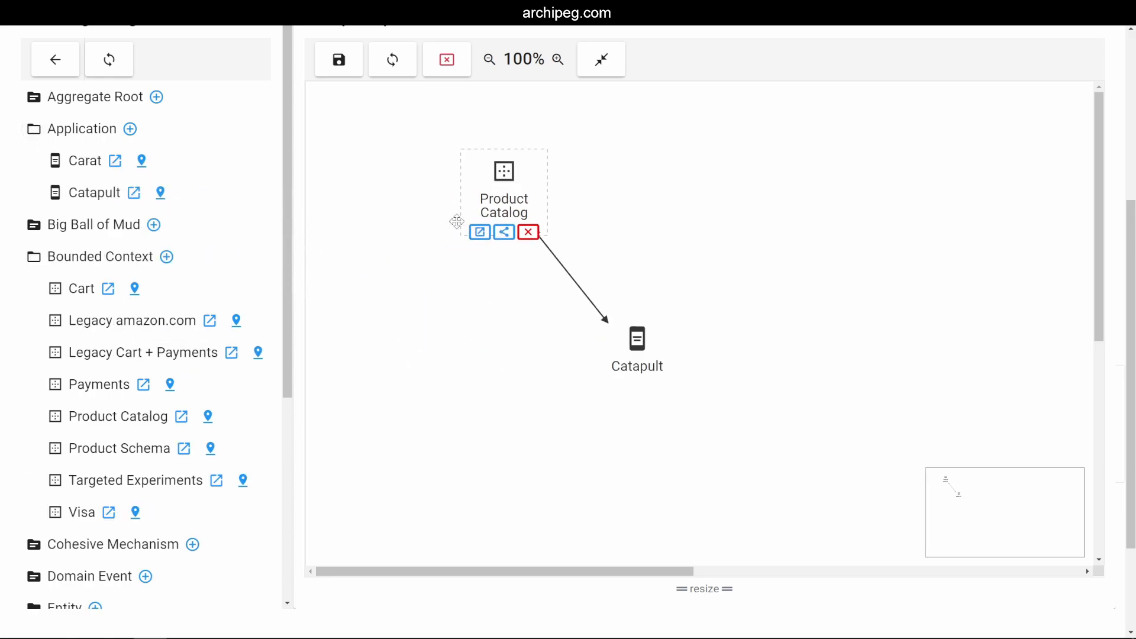
scroll(277, 445, "down", 5)
left_click(45, 550)
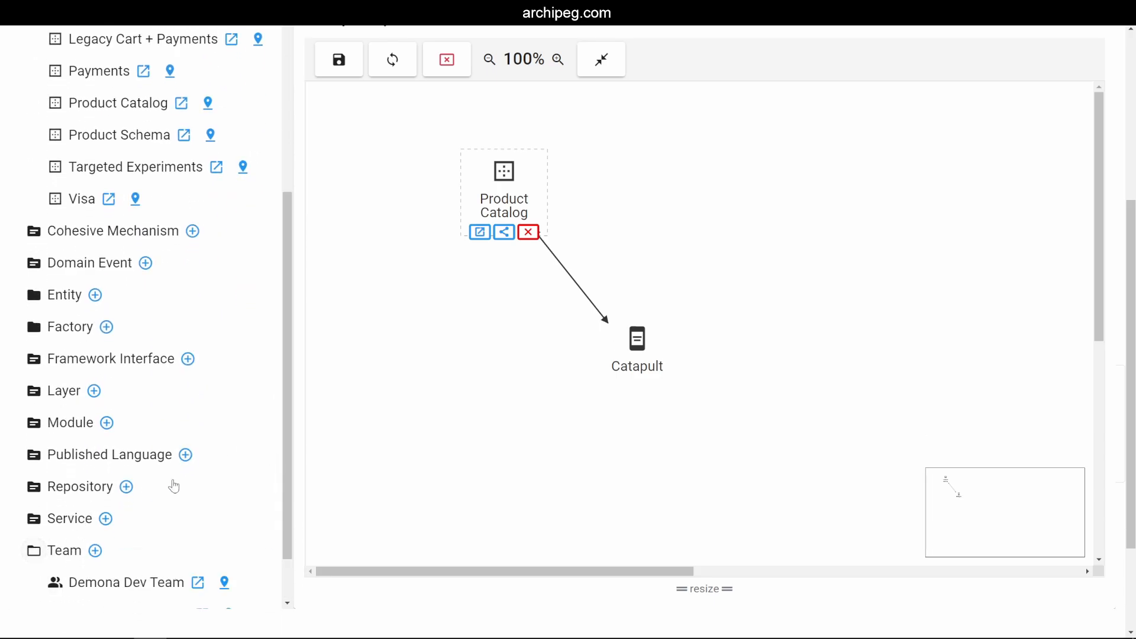
scroll(287, 430, "down", 1)
left_click_drag(137, 521, 385, 355)
Label the Demona Dev Team link to Product Catalog as Owns Bounded Contexts and the Catapult link as Implements Bounded Contexts
left_click(439, 293)
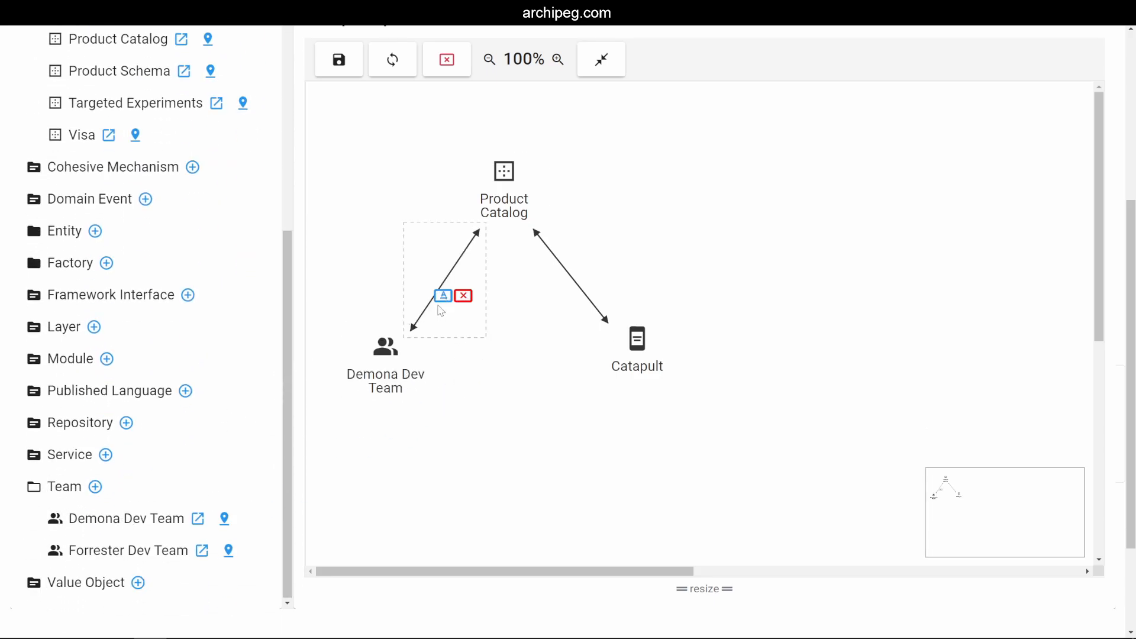
left_click(443, 296)
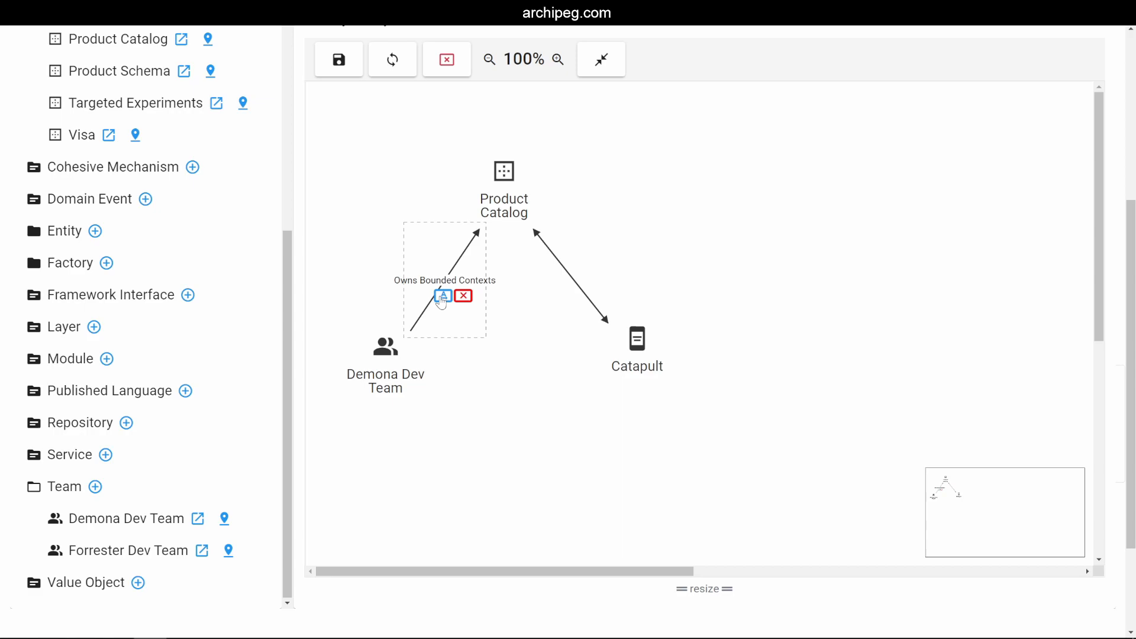
left_click(577, 286)
left_click(571, 292)
left_click(571, 291)
left_click(548, 421)
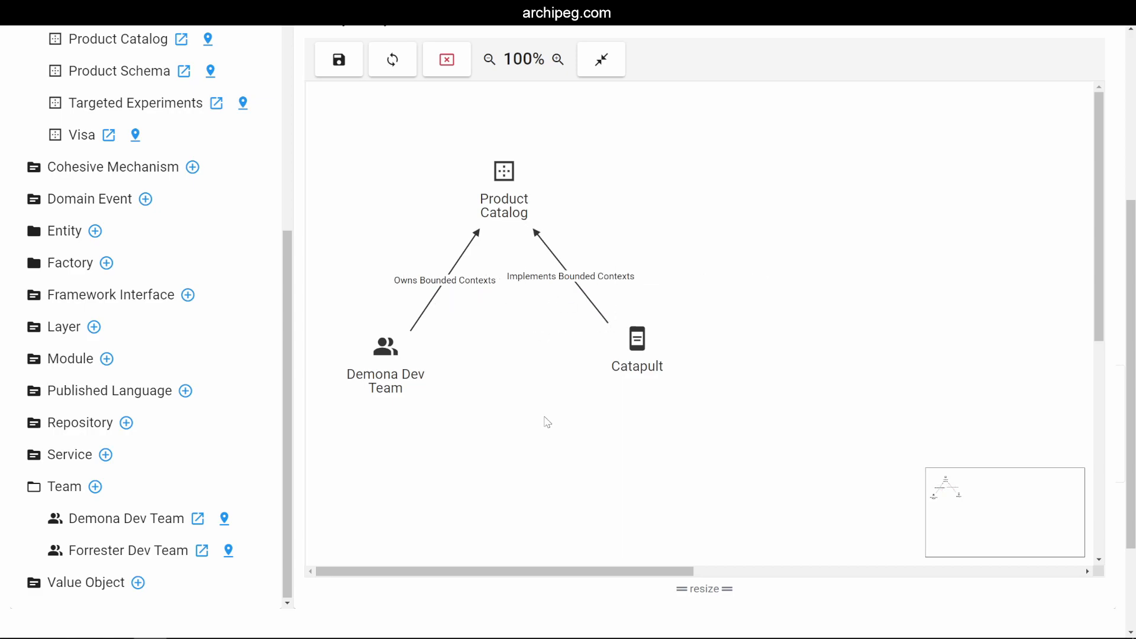
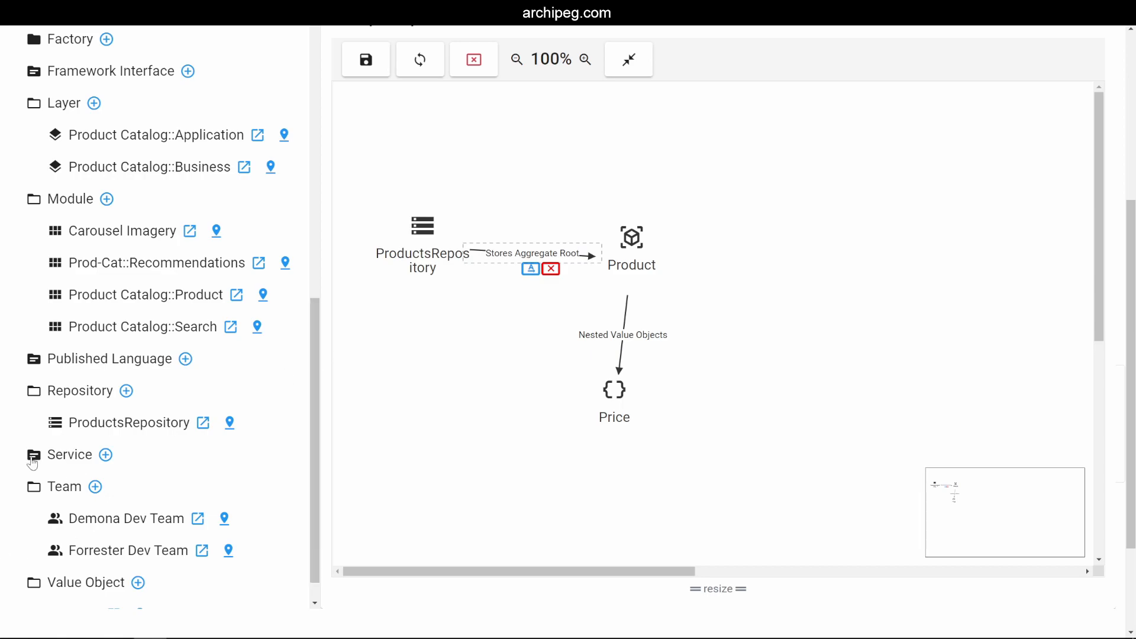
Add UpdateProductPriceService and ProductPriceChangedDomainEvent to the diagram, labelling their links with Product as Transforms Aggregates and Dispatches Domain Events
left_click_drag(140, 494, 917, 265)
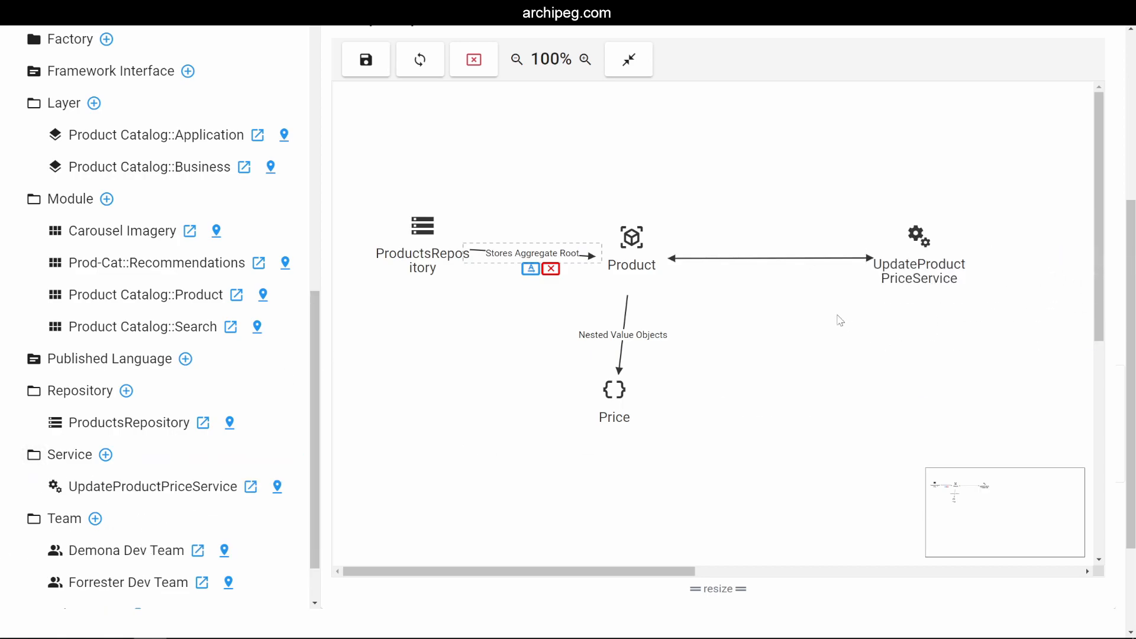
left_click(769, 274)
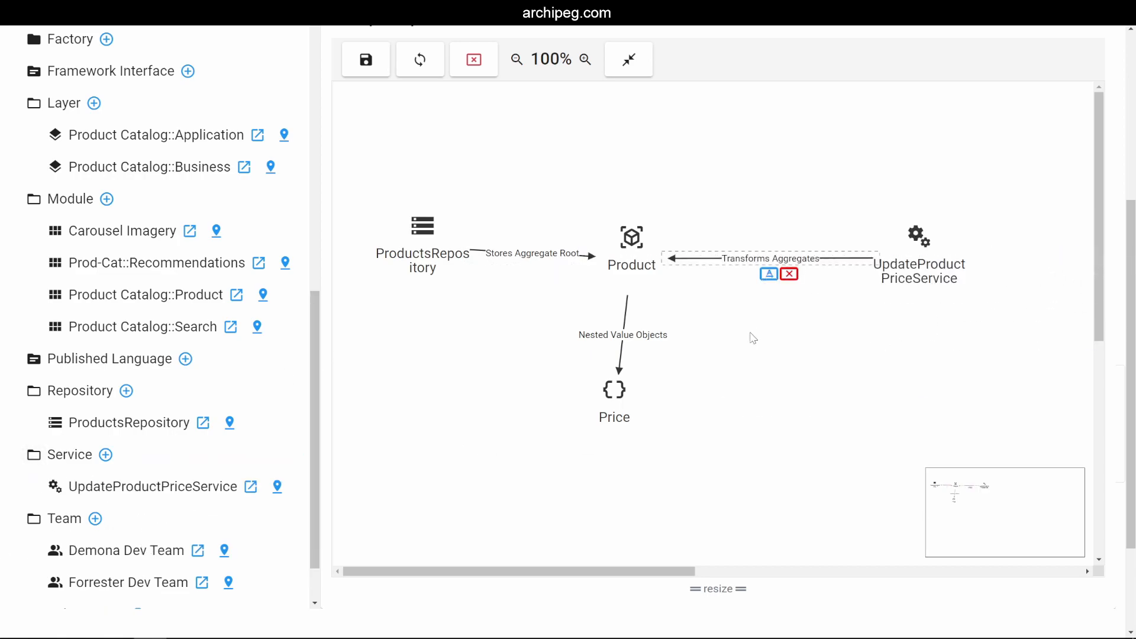
left_click_drag(315, 388, 328, 162)
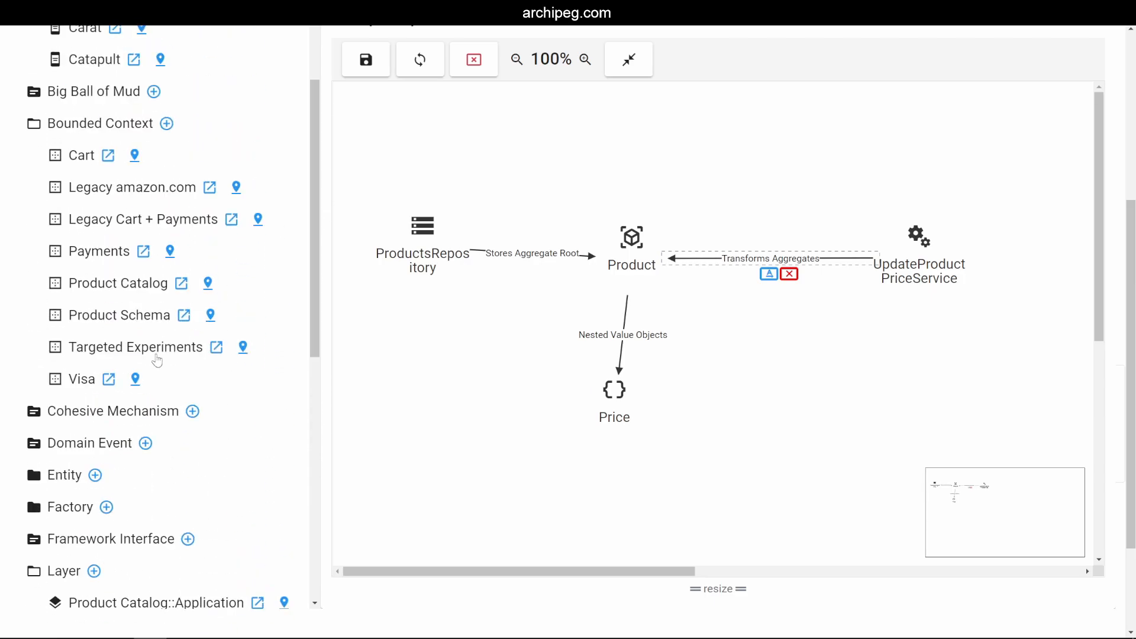
left_click(37, 450)
left_click_drag(125, 481, 651, 177)
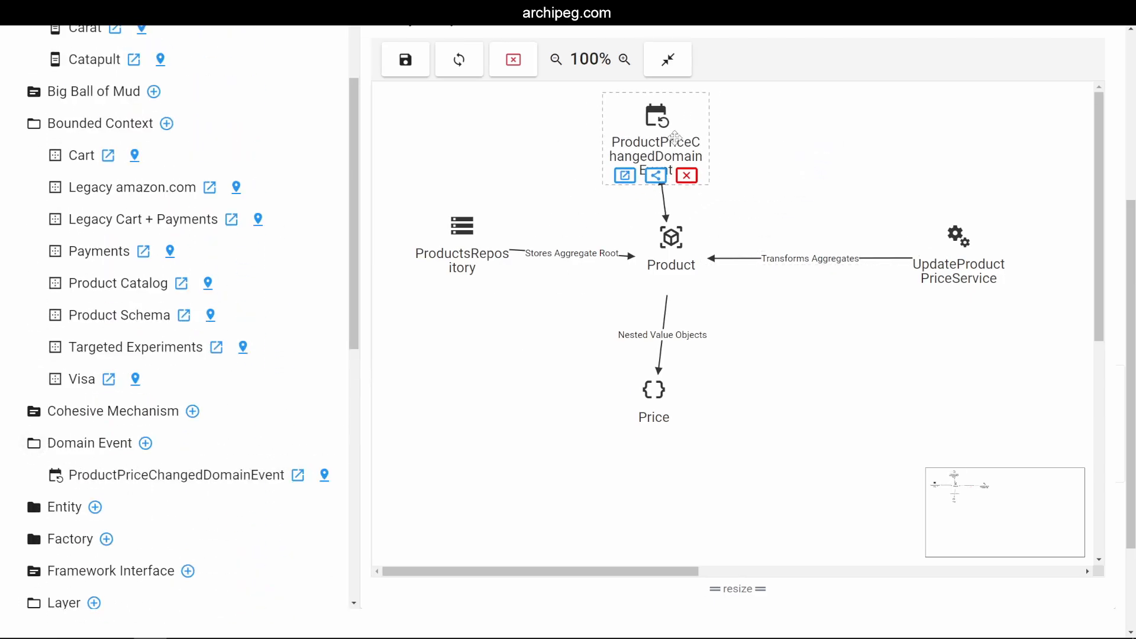
left_click(667, 211)
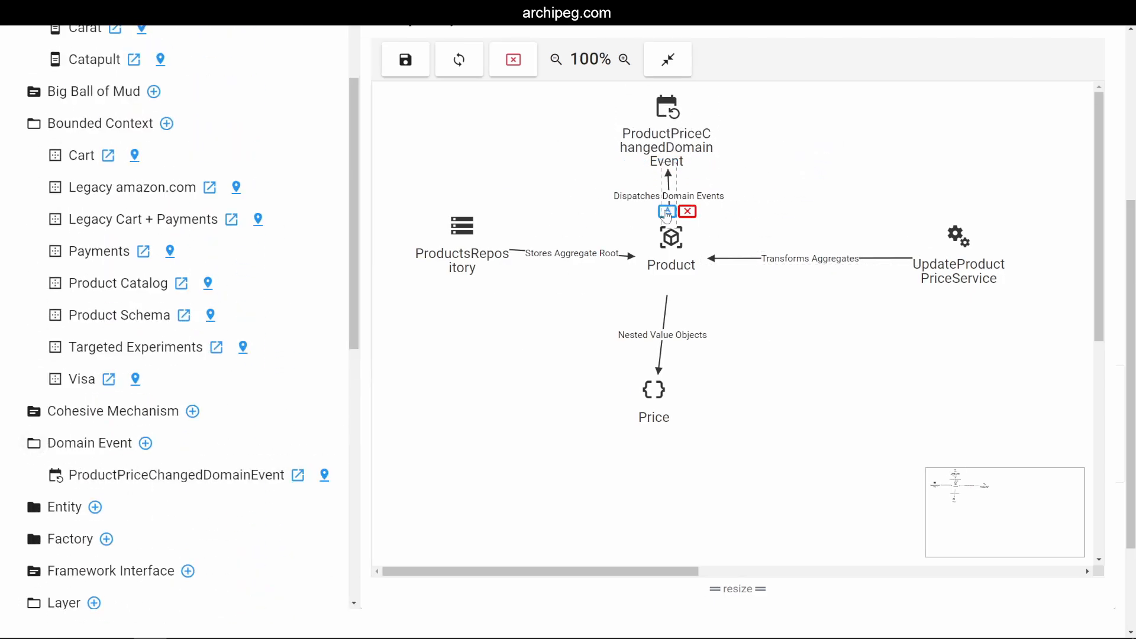
left_click(569, 195)
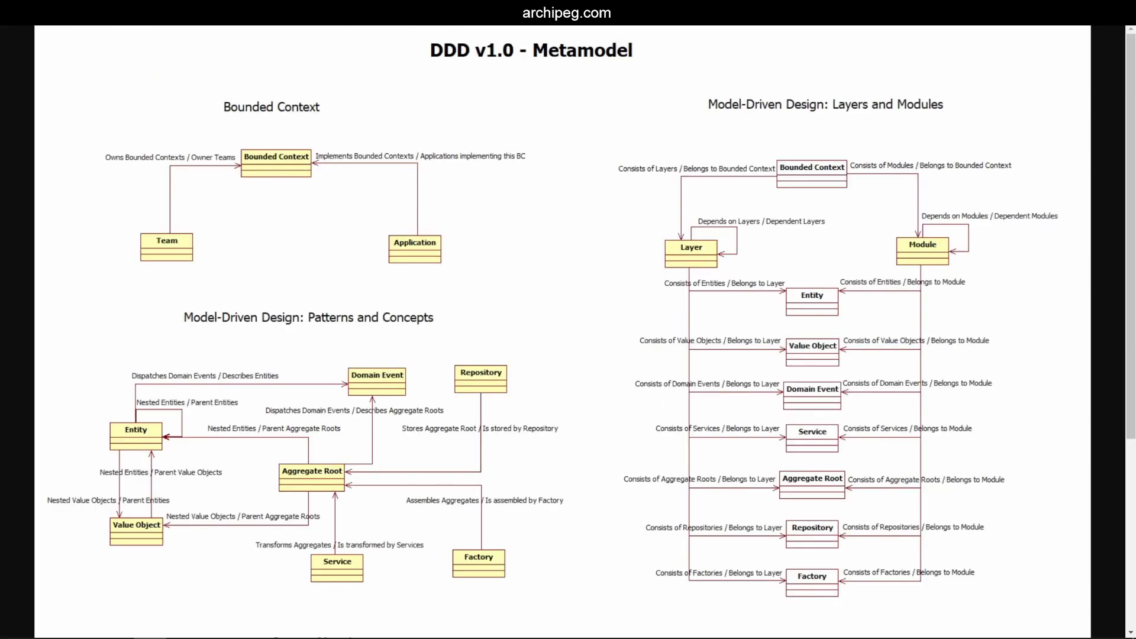
Clear all objects from the diagram canvas
scroll(488, 328, "down", 5)
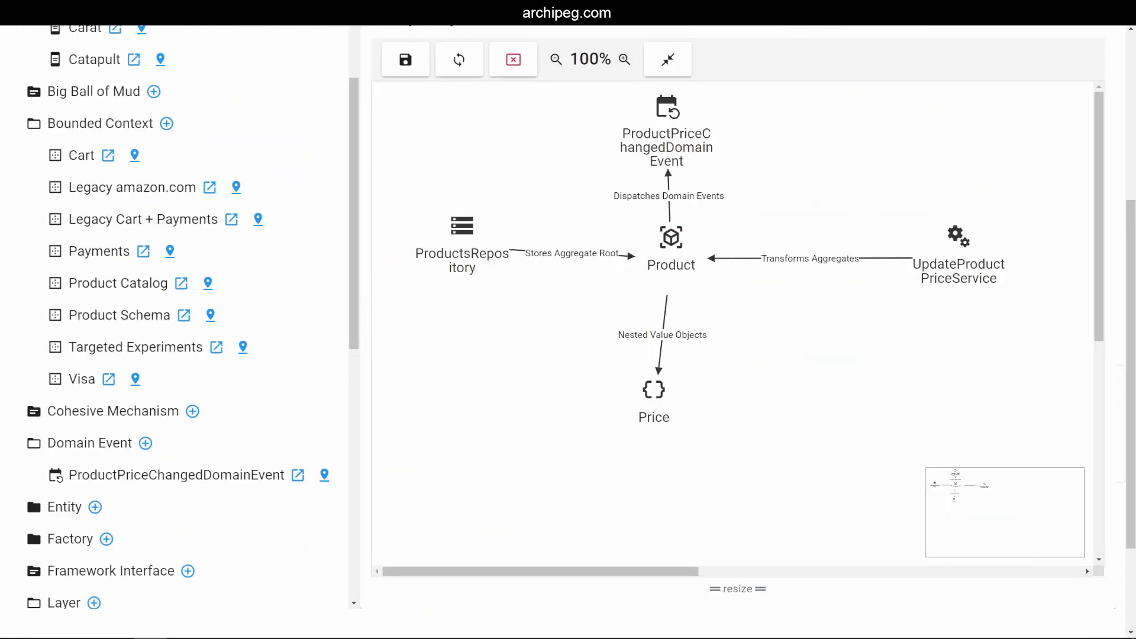
left_click(514, 60)
left_click(499, 388)
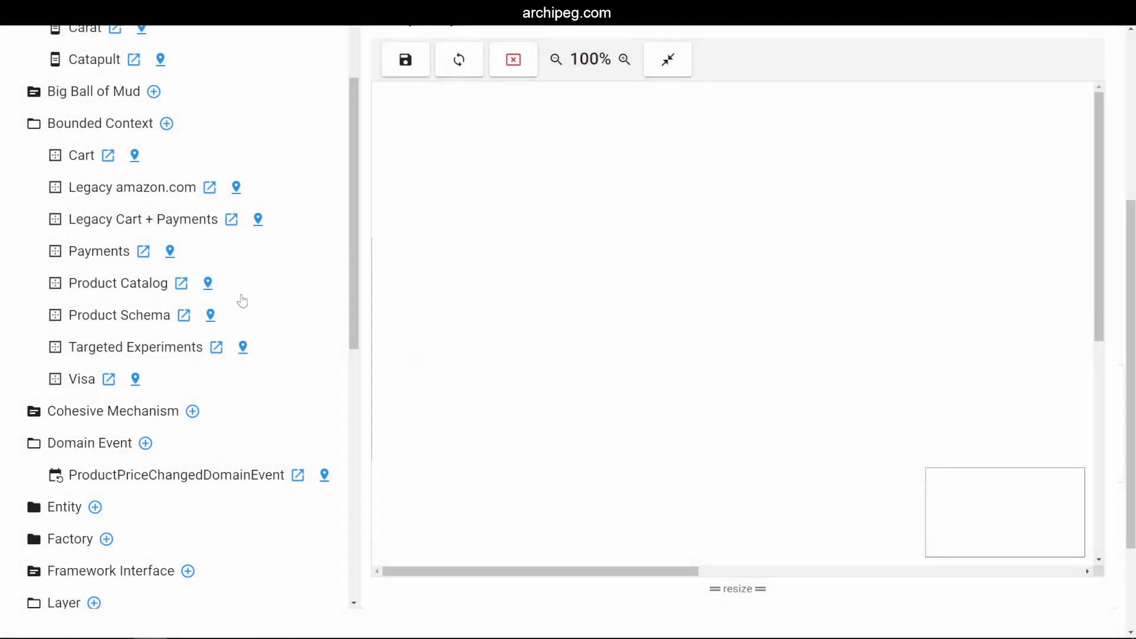
Review the Product Catalog's relationships to other bounded contexts in its object editor and close it without changes
left_click(181, 283)
scroll(580, 349, "down", 2)
scroll(592, 347, "down", 1)
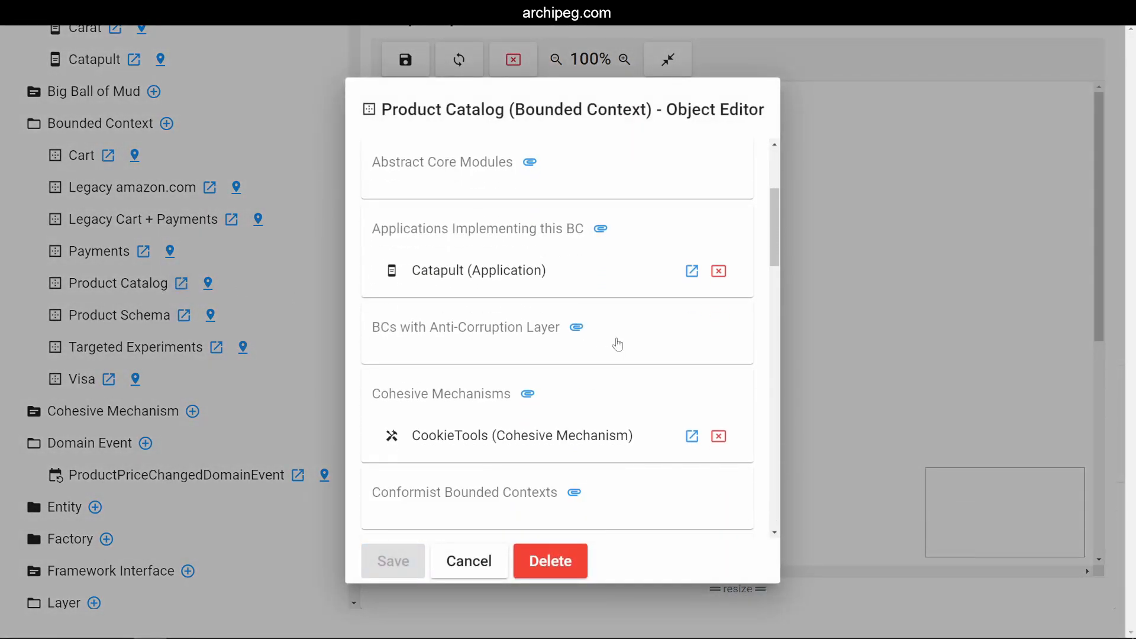
scroll(607, 337, "down", 1)
scroll(606, 361, "down", 2)
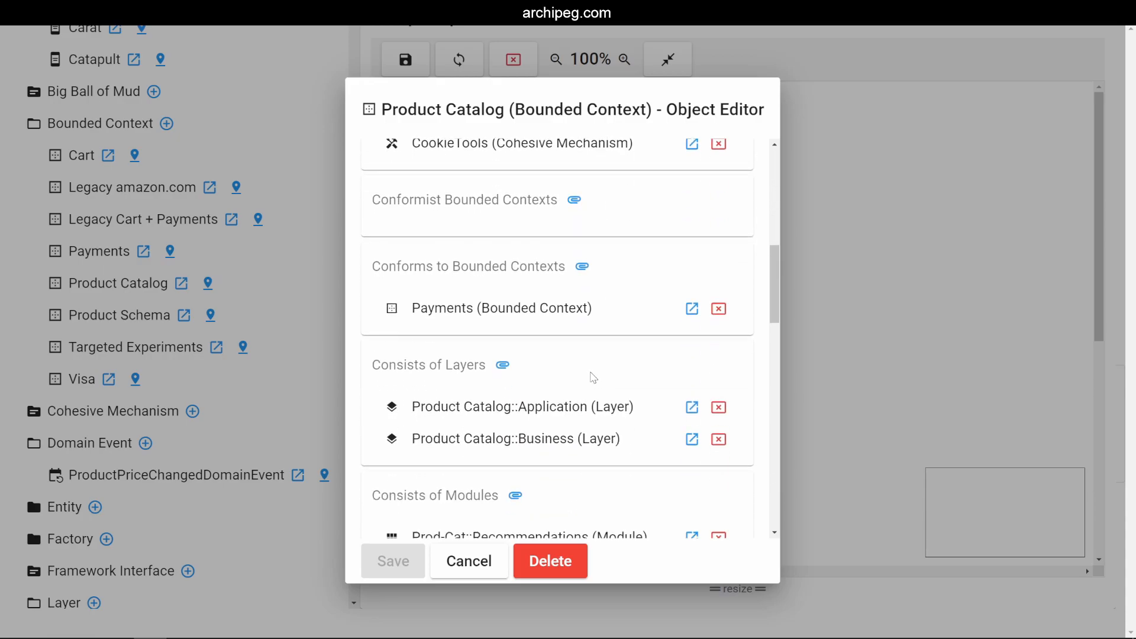
scroll(598, 396, "down", 1)
left_click(480, 568)
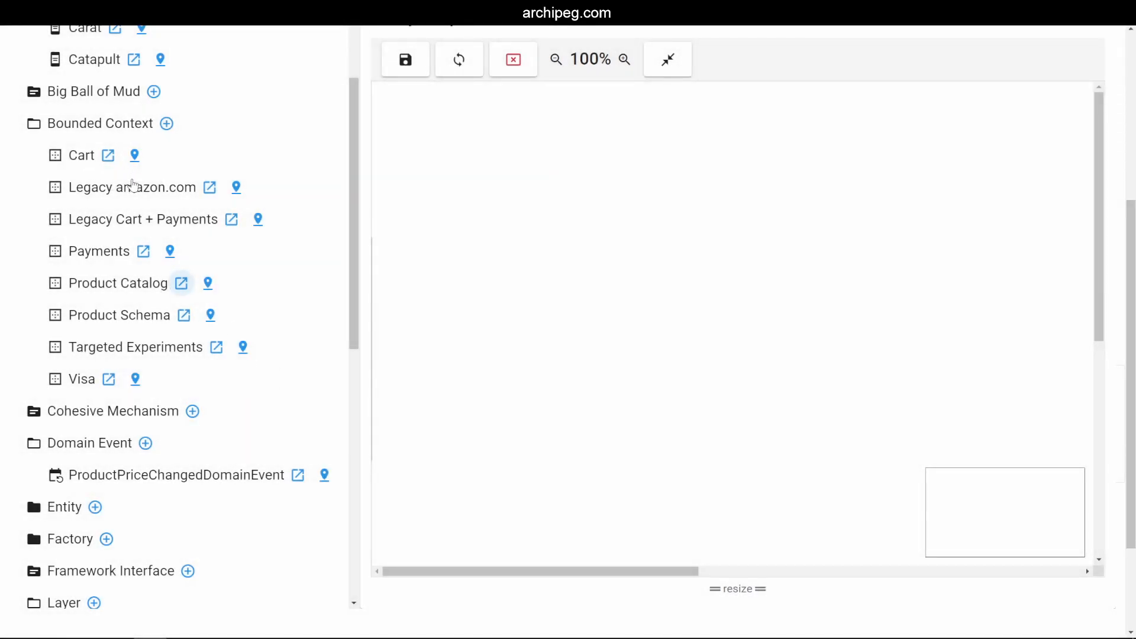
Place the Product Catalog, Payments and Cart bounded contexts on the cleared diagram
left_click_drag(122, 286, 615, 245)
left_click_drag(121, 254, 721, 435)
left_click(506, 388)
left_click_drag(86, 157, 473, 329)
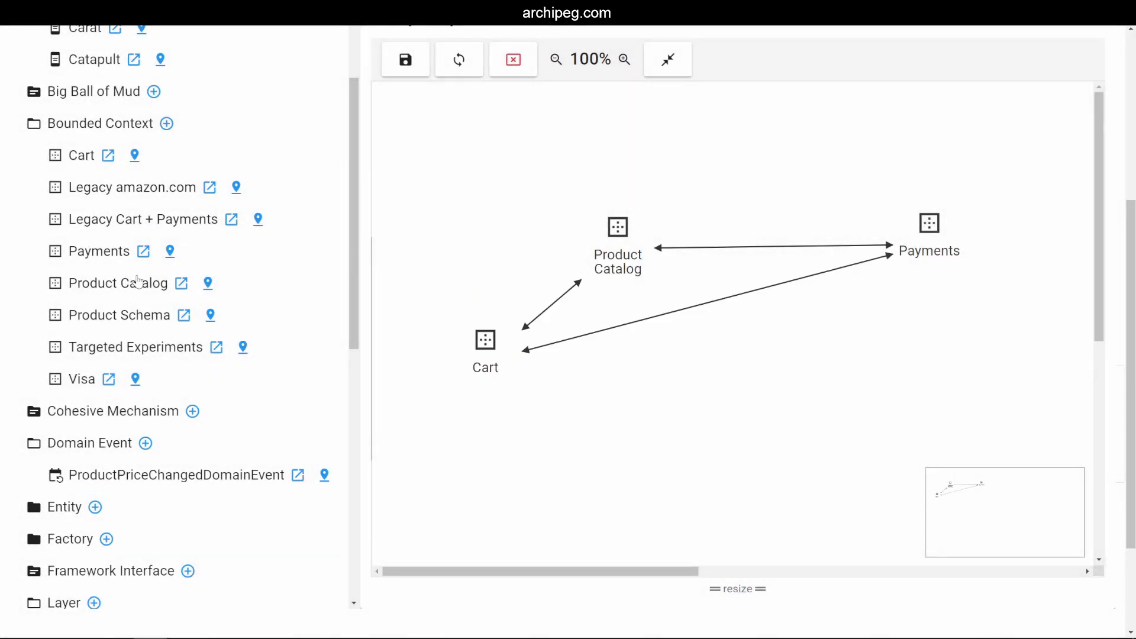
Add Legacy amazon.com, Legacy Cart + Payments, Product Schema and Targeted Experiments around the bounded contexts already on the diagram
left_click_drag(99, 191, 675, 481)
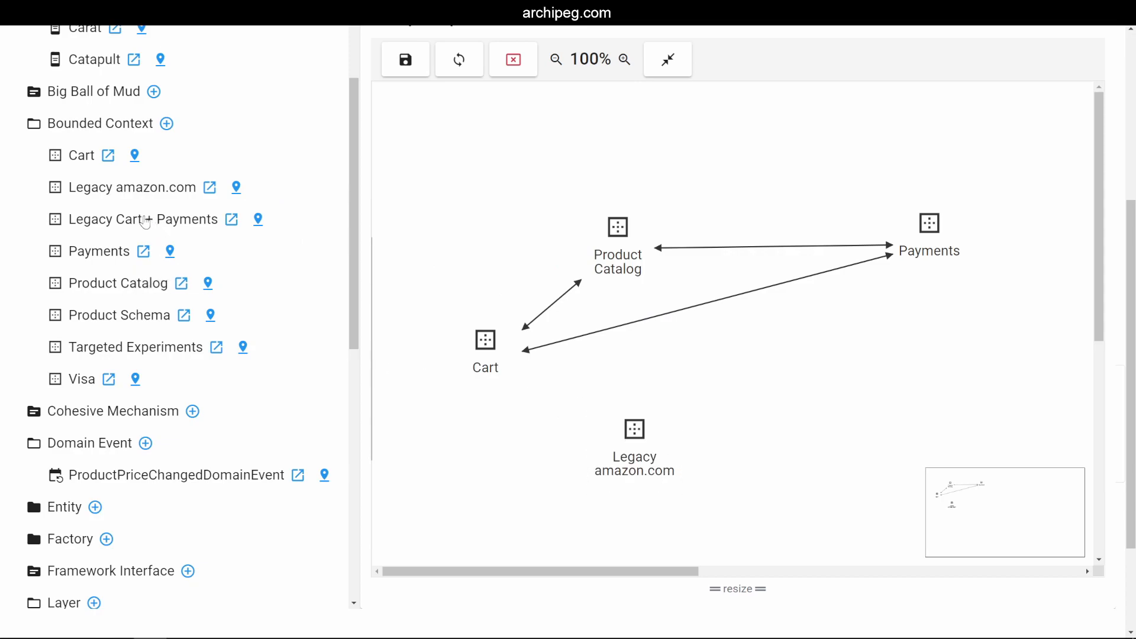
left_click_drag(142, 220, 832, 406)
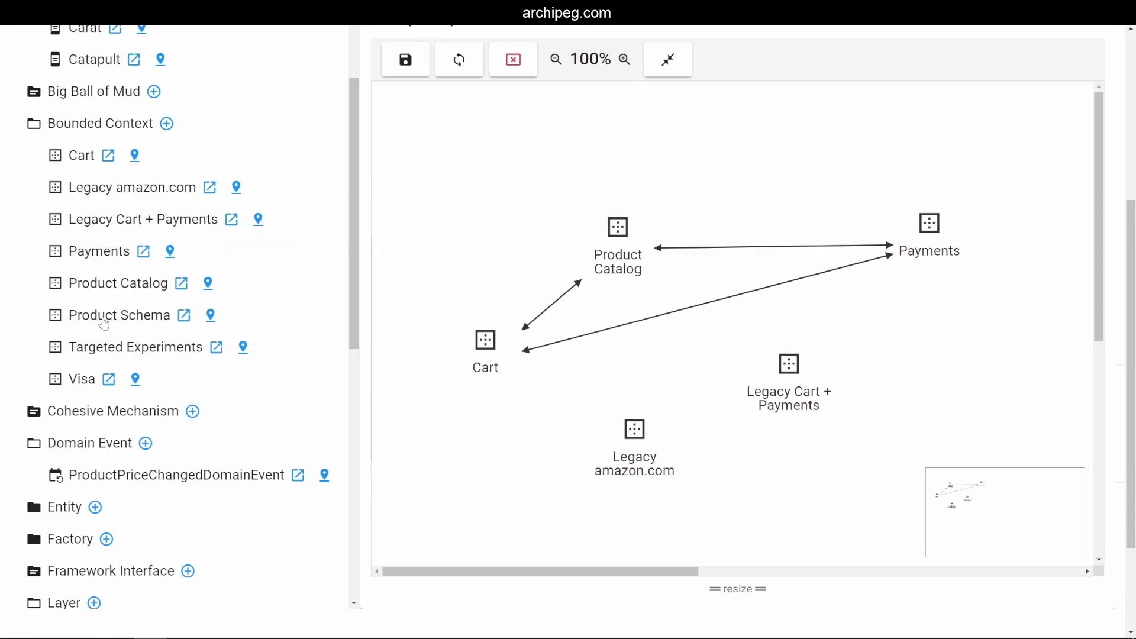
left_click_drag(106, 317, 477, 151)
left_click_drag(141, 346, 808, 161)
Place the Visa bounded context above Payments, and reposition Payments, Legacy amazon.com and Legacy Cart + Payments to tidy the diagram
left_click_drag(936, 233, 922, 316)
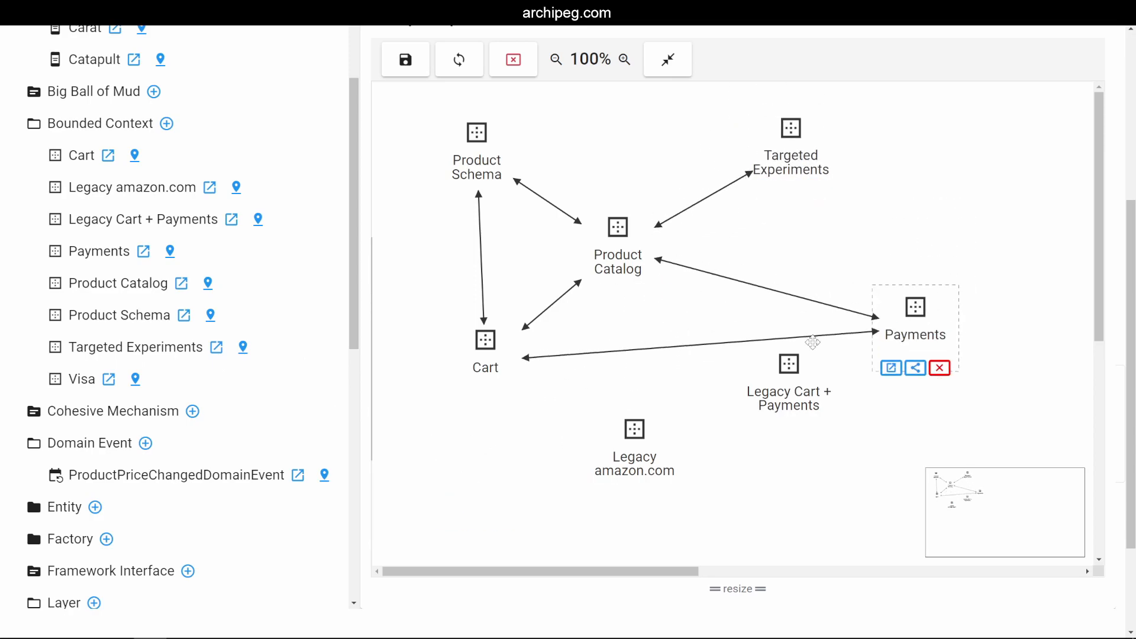
left_click_drag(85, 380, 1034, 183)
left_click(810, 520)
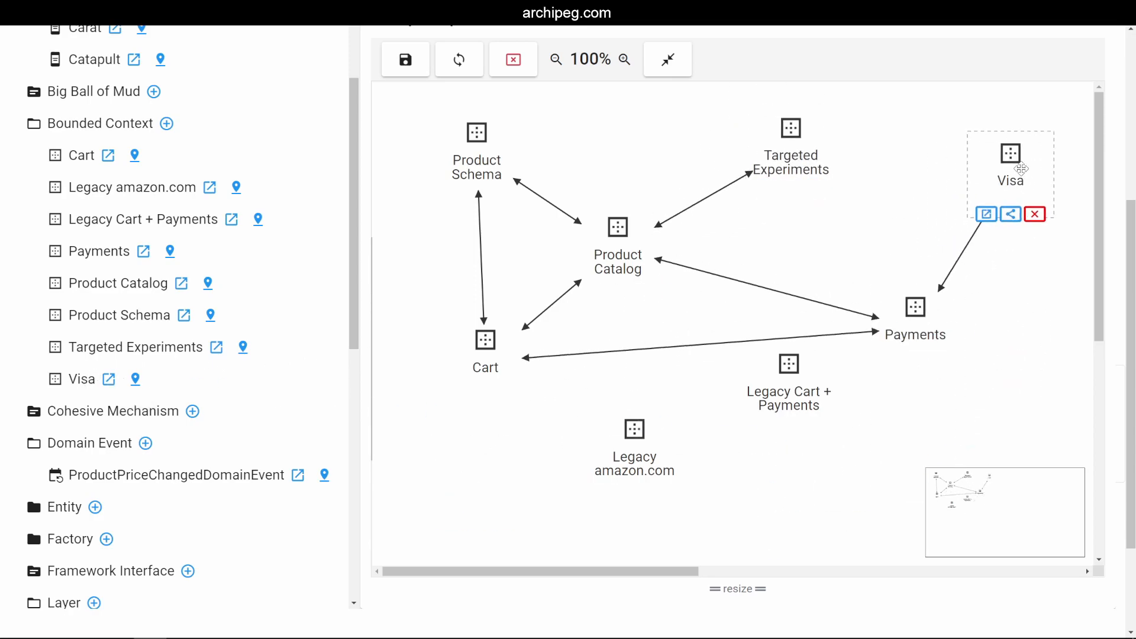
left_click_drag(632, 450, 564, 408)
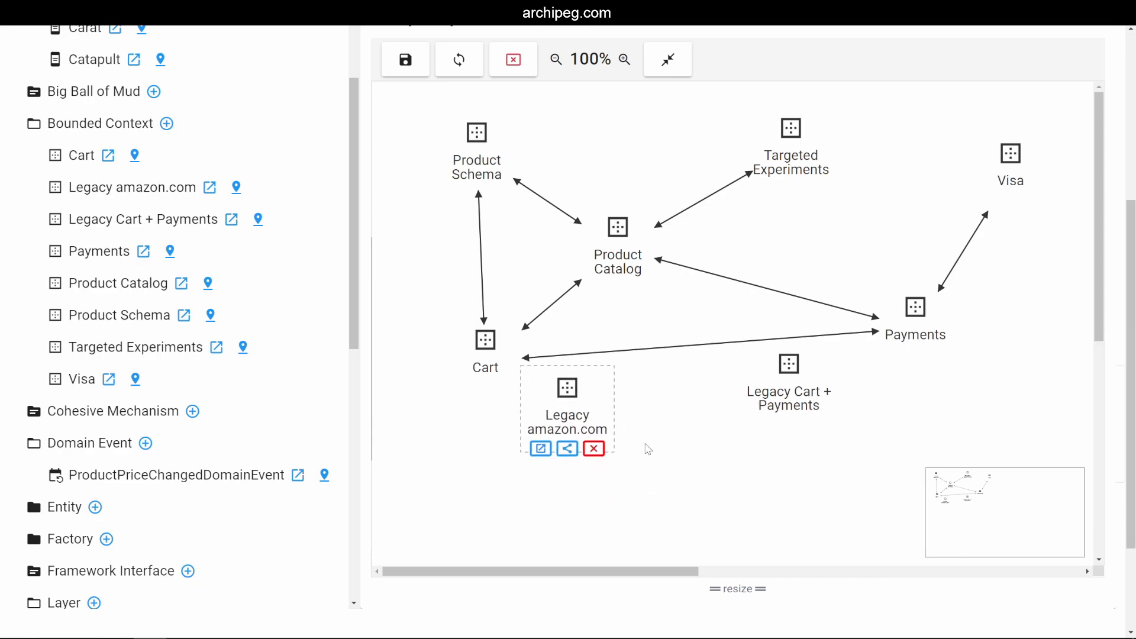
left_click_drag(775, 380, 711, 397)
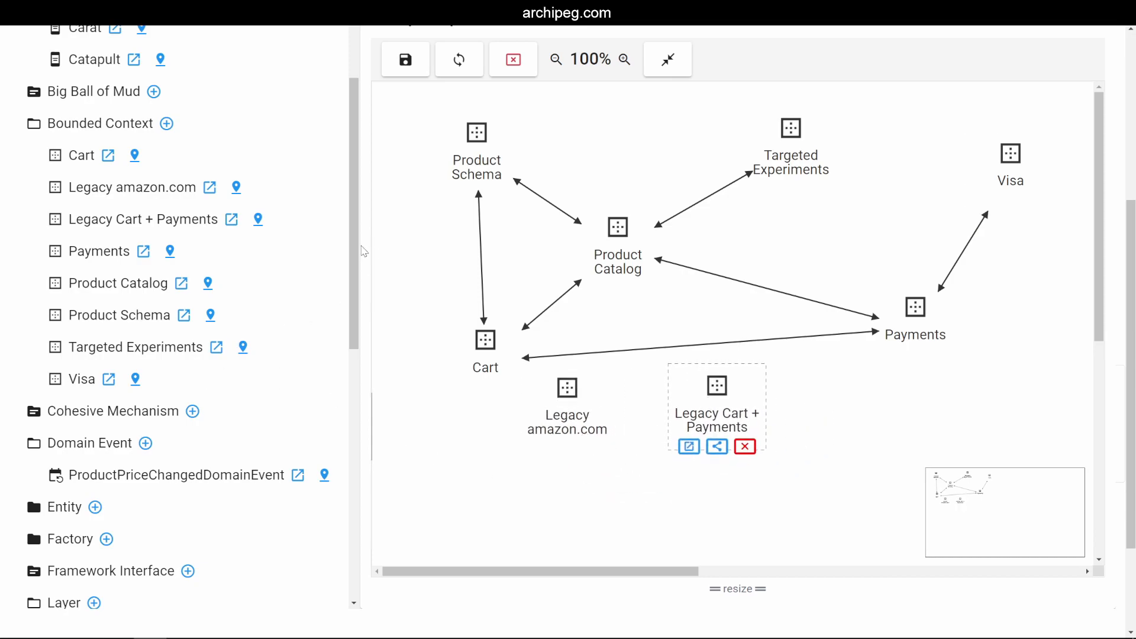
Add the Legacy Systems big ball of mud beneath the two legacy contexts, and the Payment XML published language beneath Visa
scroll(59, 255, "up", 3)
left_click(59, 255)
left_click_drag(56, 288, 669, 515)
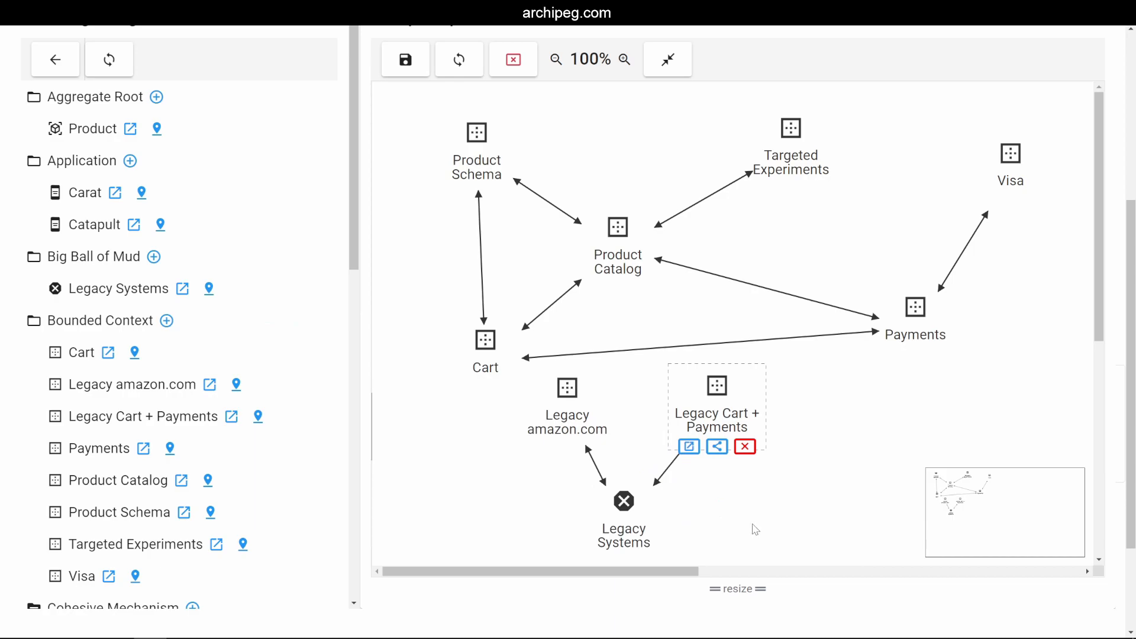
scroll(359, 219, "down", 2)
scroll(359, 219, "down", 10)
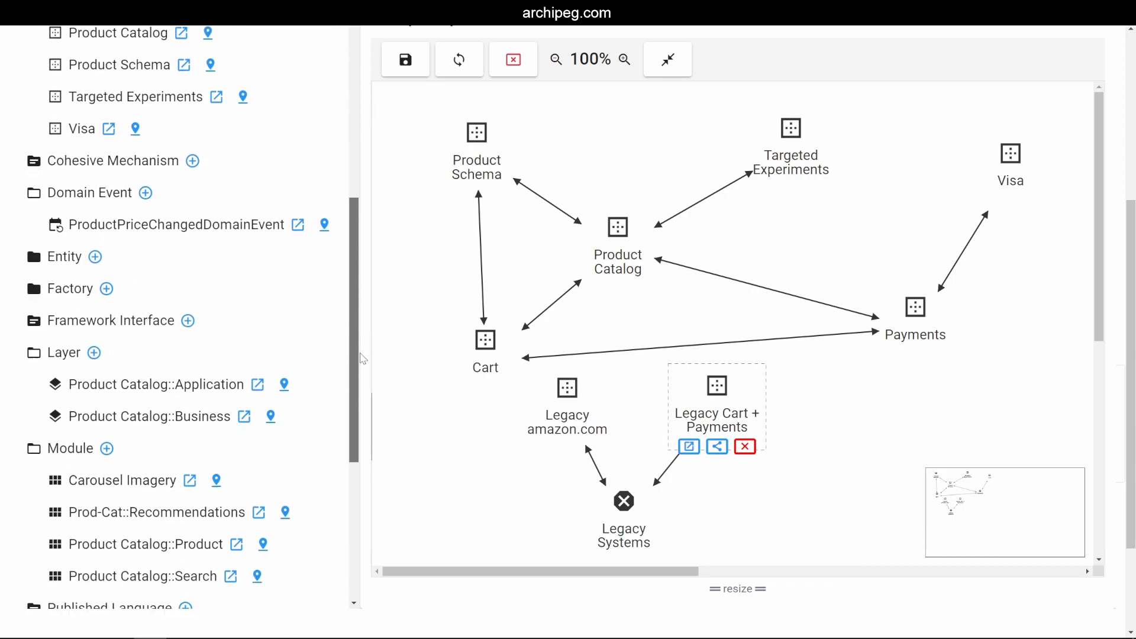
left_click_drag(110, 403, 1033, 408)
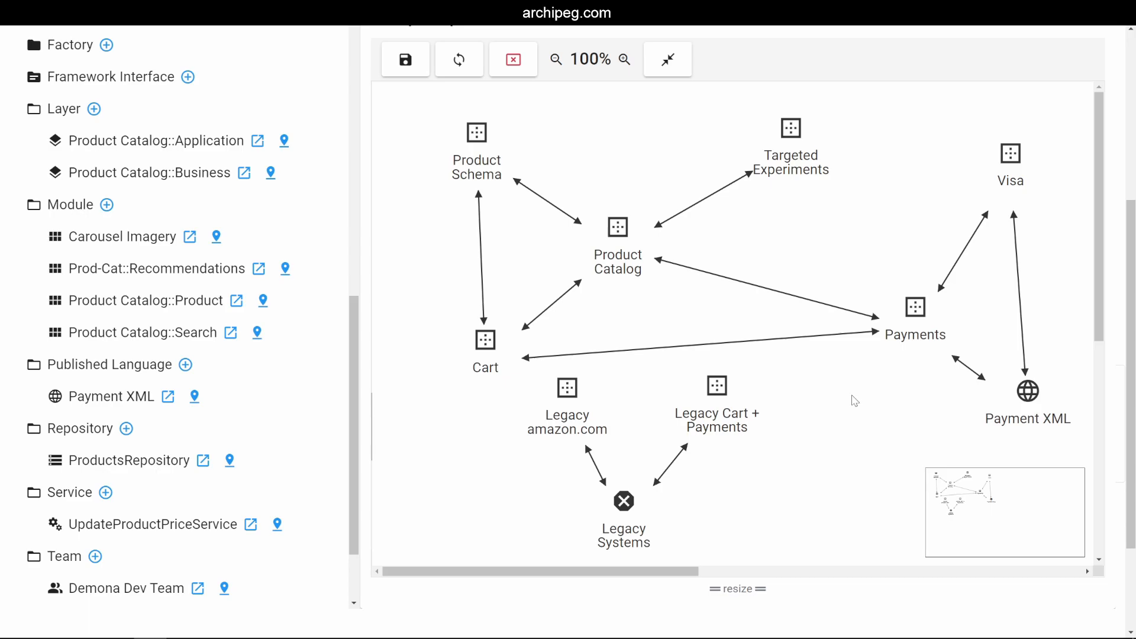
Label both Product Schema links as Shared Kernels, and the link from Product Catalog to Targeted Experiments as Supplier Bounded Contexts
left_click(482, 271)
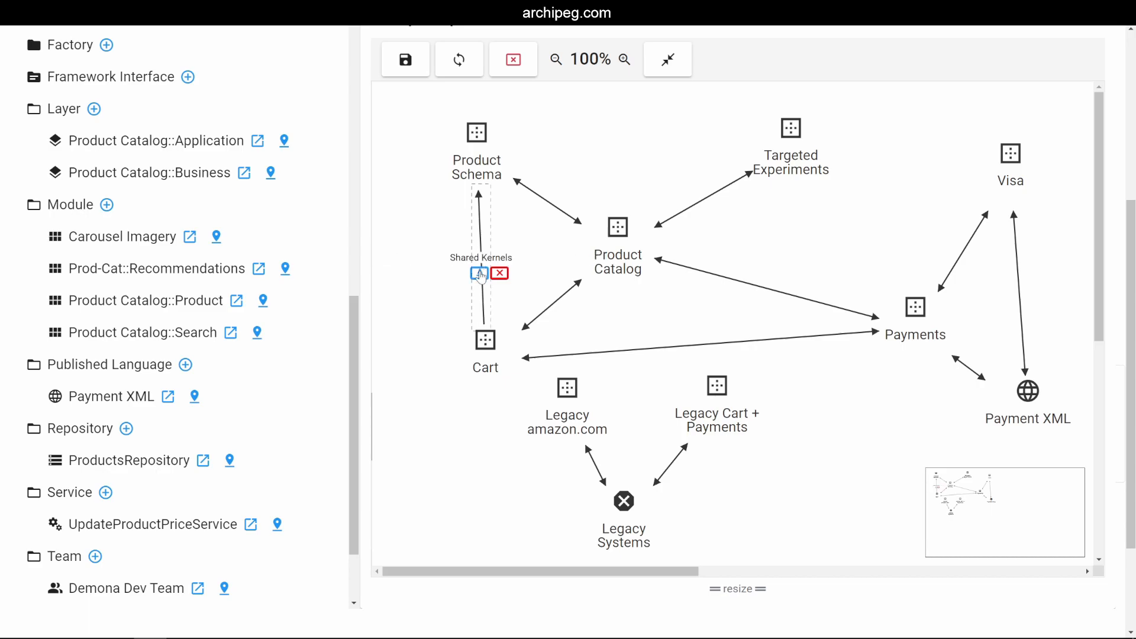
left_click(551, 211)
left_click(545, 214)
left_click(708, 215)
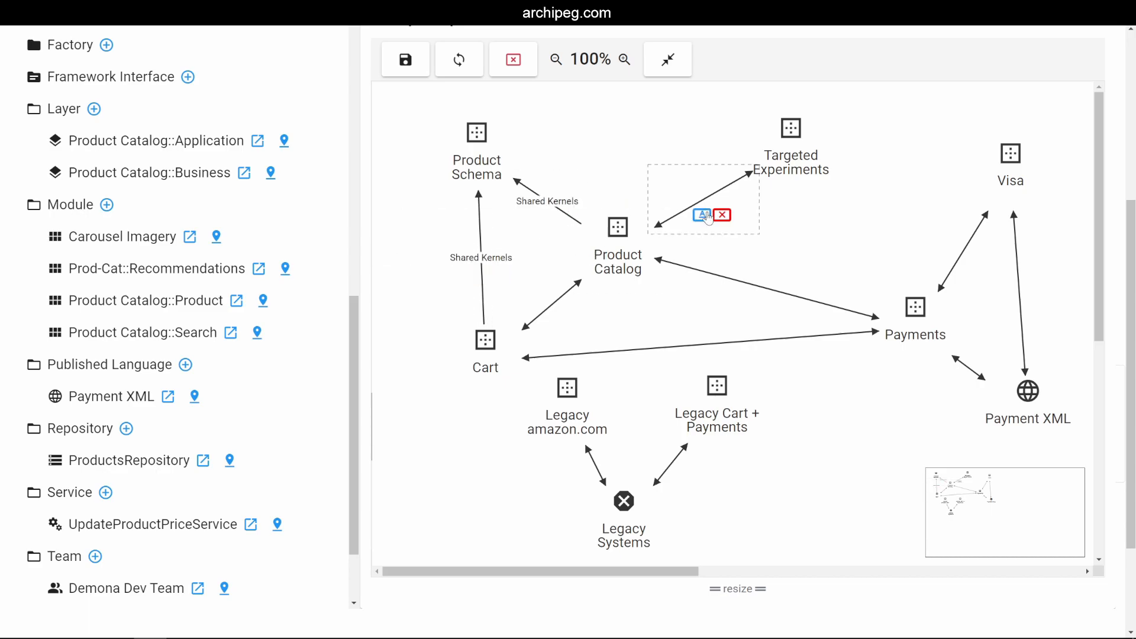
left_click(708, 215)
Label Product Catalog's link to Payments as Conforms to Bounded Contexts and its link to Cart as Partner Bounded Contexts (Outgoing)
left_click(732, 280)
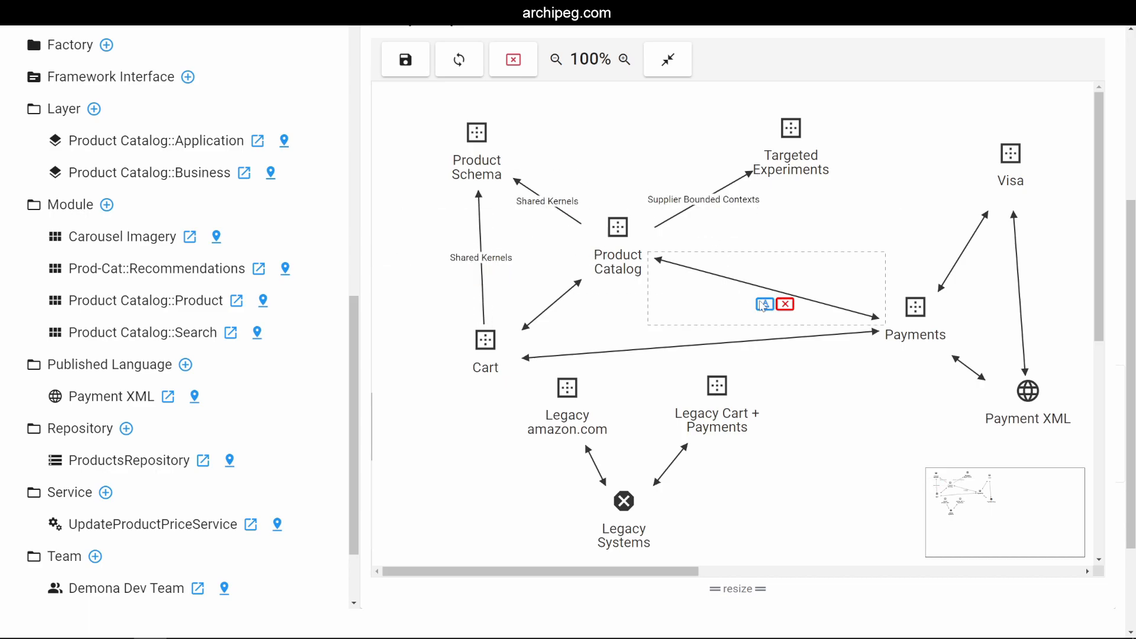
left_click(765, 304)
left_click(554, 303)
left_click(551, 320)
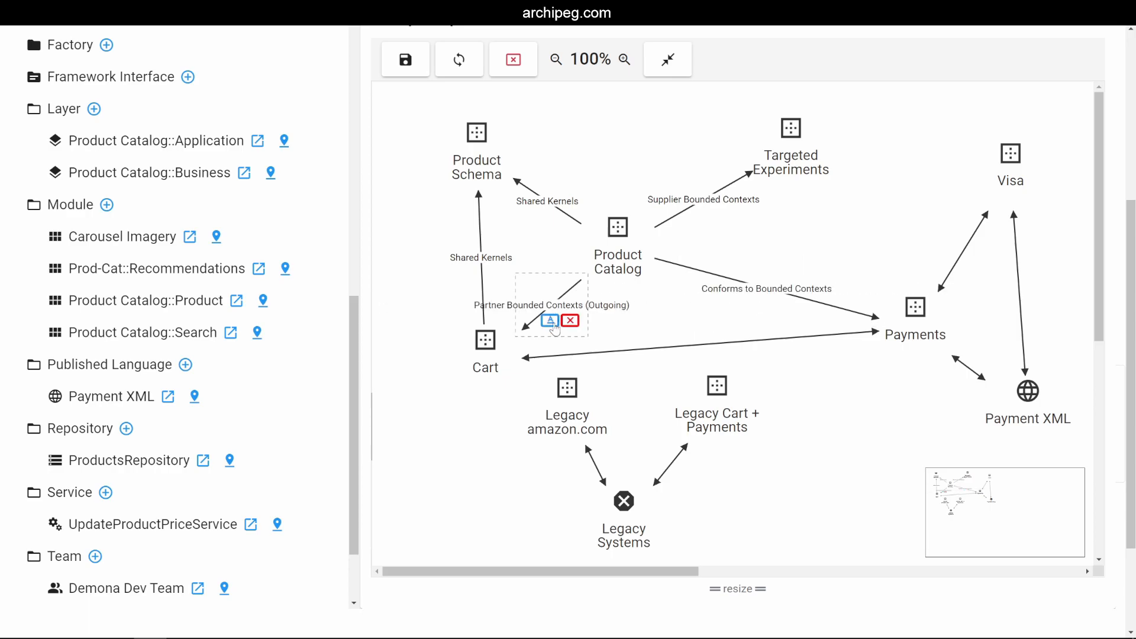
Move Cart up and outward until it is level with Payments, and label the link from Cart to Payments as Conforms to Bounded Contexts
left_click_drag(503, 335, 453, 301)
left_click(641, 328)
left_click(671, 344)
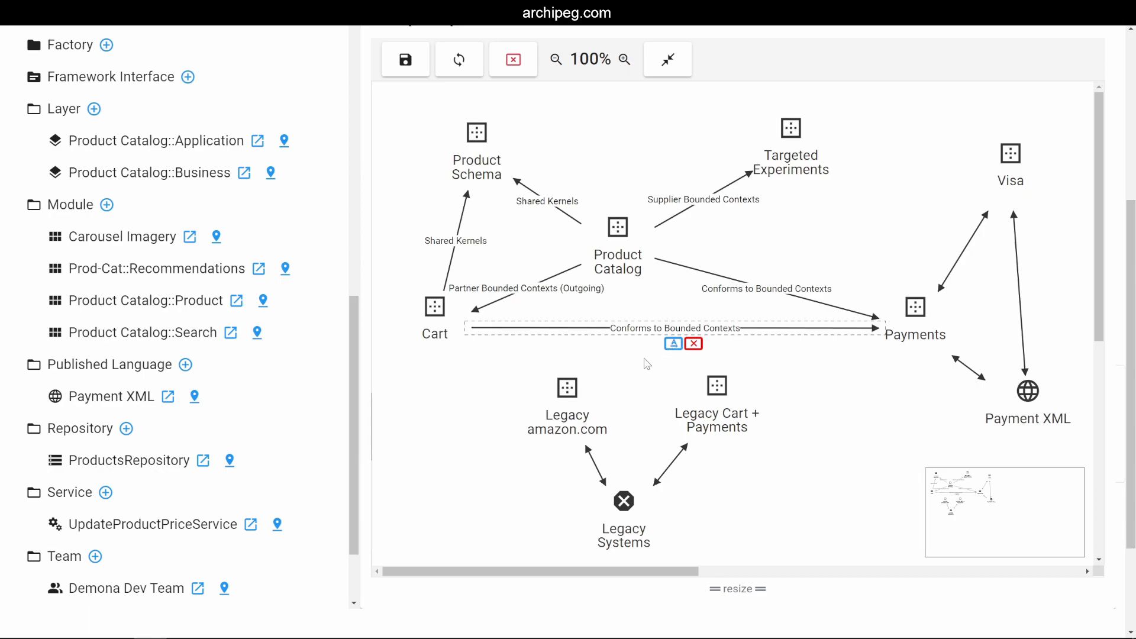
Switch the Targeted Experiments link's label to Customer Bounded Contexts, and label the Payments-to-Visa link as Has Anti-Corruption Layer for BCs
left_click(718, 191)
left_click(701, 216)
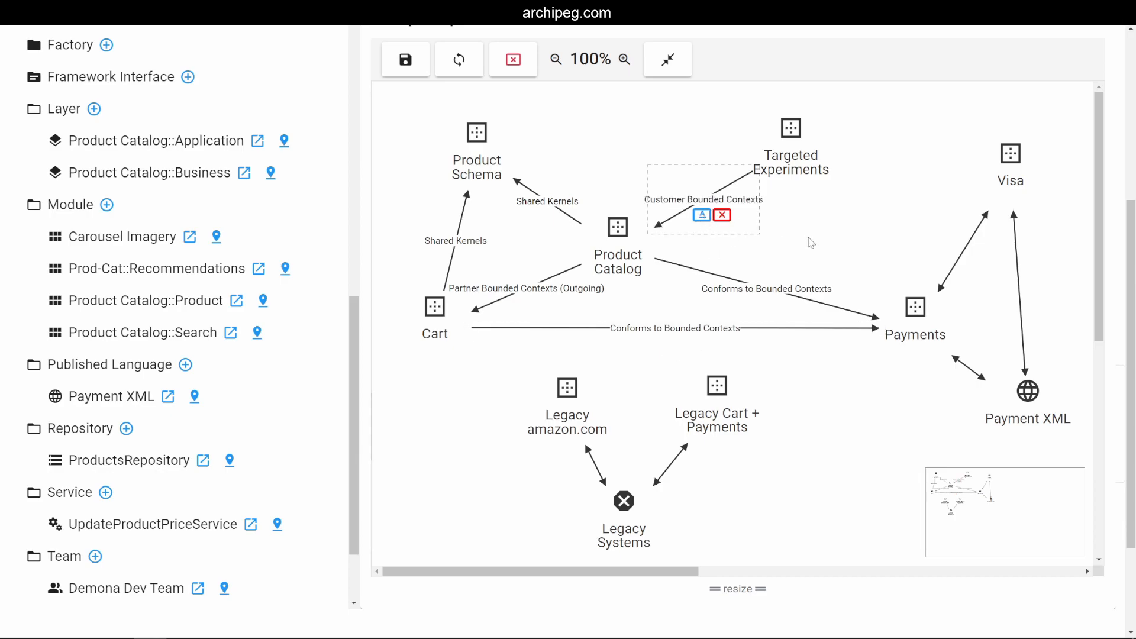
left_click(960, 269)
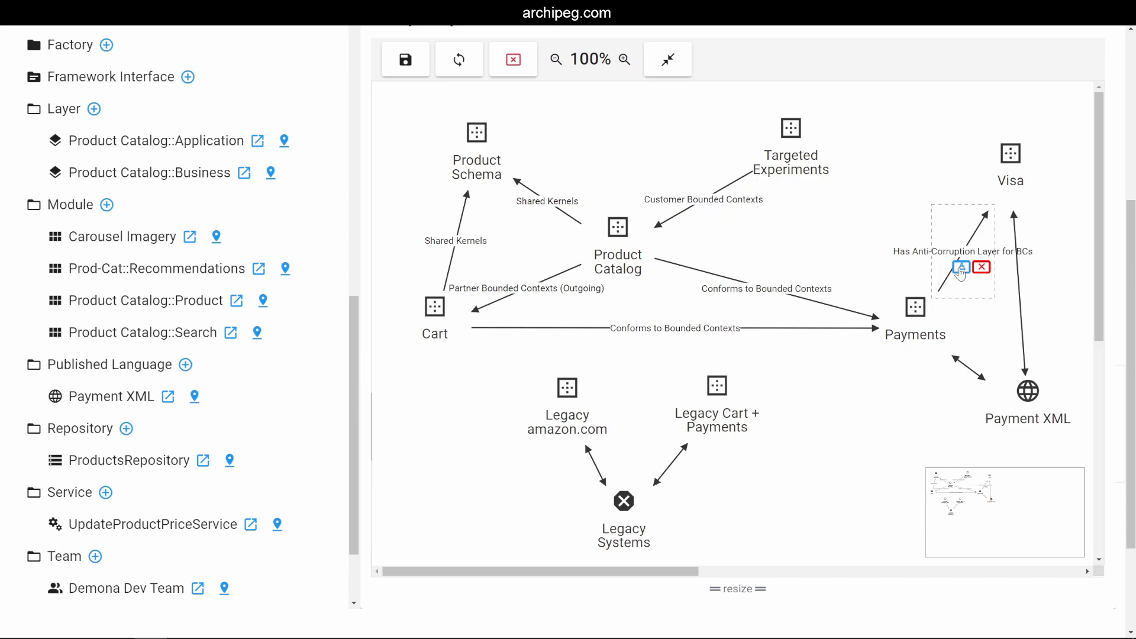
Label the links from Visa and from Payments to Payment XML as Understands Published Languages
left_click(1022, 320)
left_click(1019, 310)
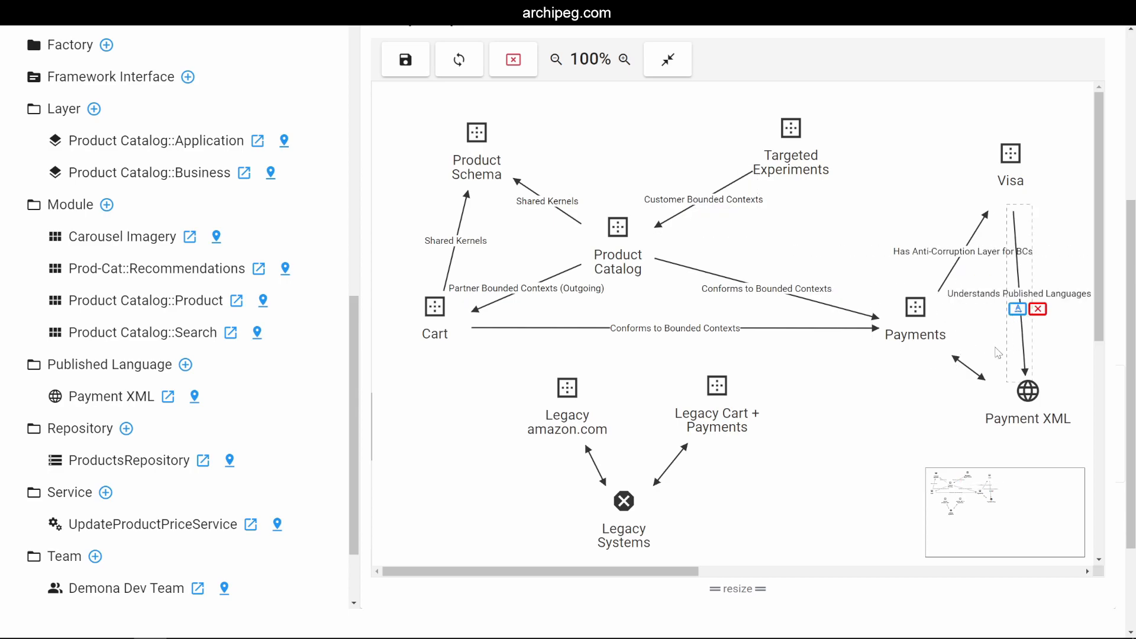
left_click(973, 367)
left_click(967, 383)
left_click(850, 428)
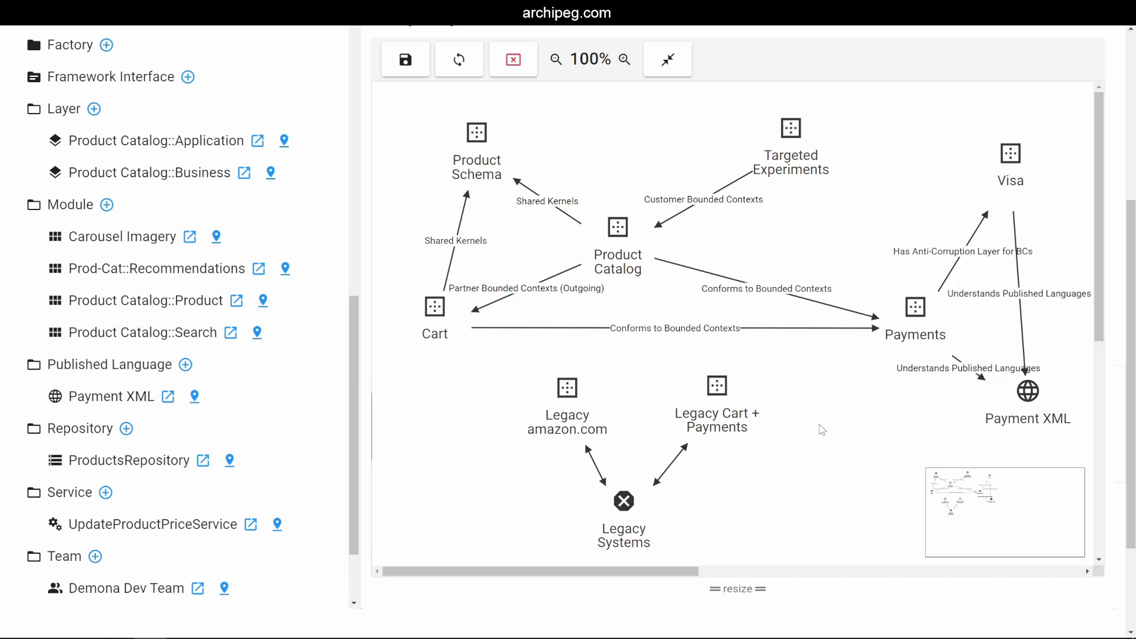
Label both links to Legacy Systems as Is Part of Big Ball of Mud, and move Legacy amazon.com and Product Schema outward for spacing
left_click(729, 409)
left_click(669, 469)
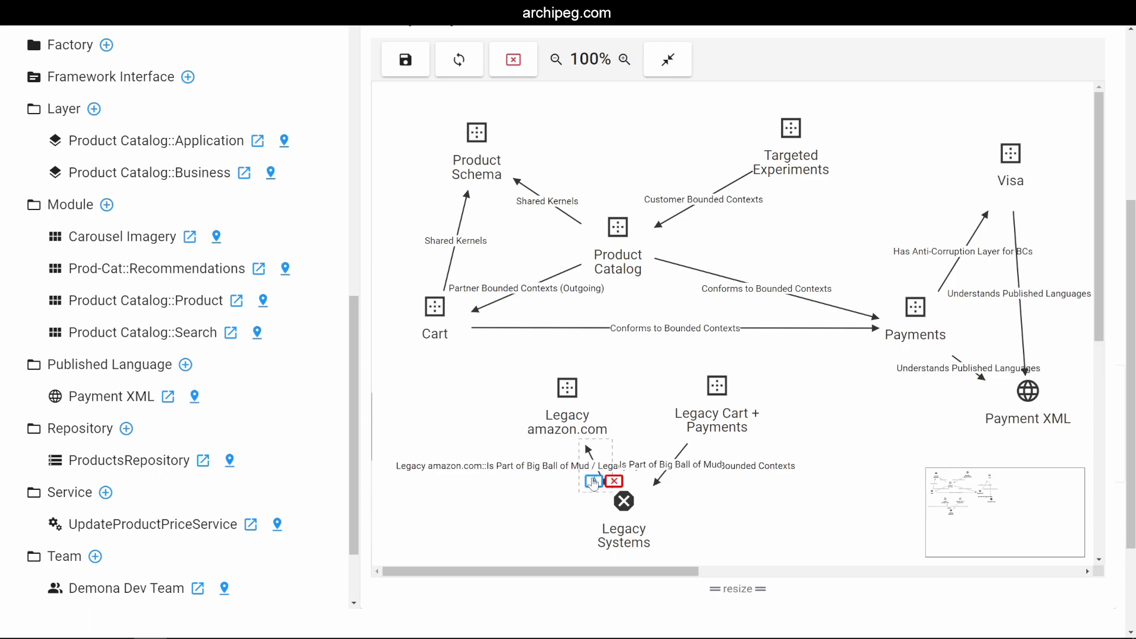
left_click_drag(567, 388, 484, 415)
left_click(773, 521)
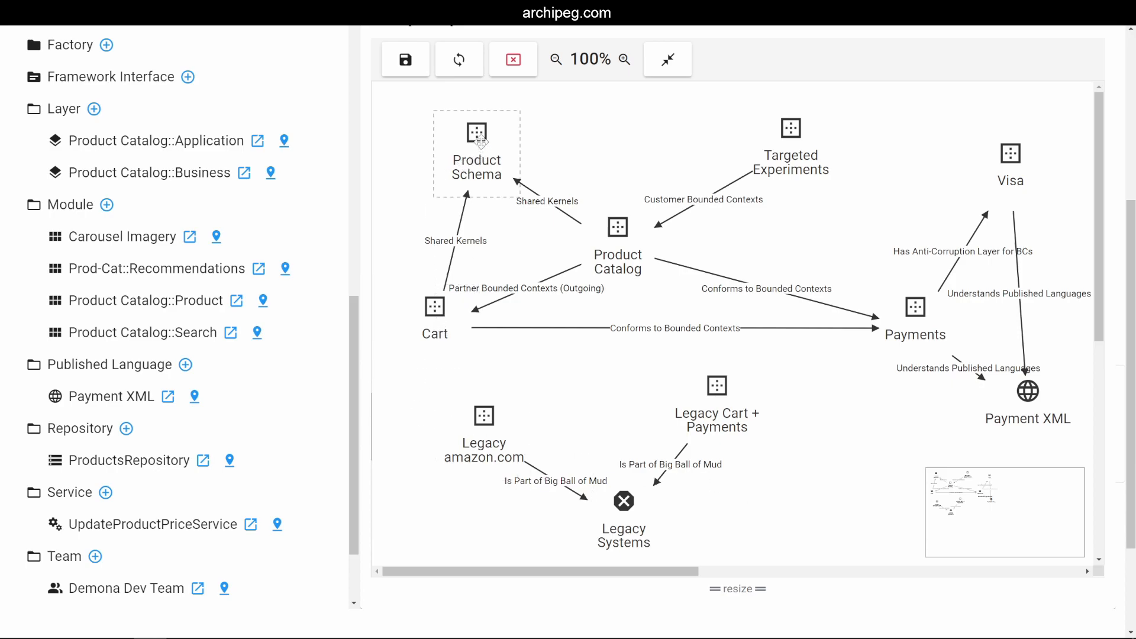
left_click_drag(482, 141, 446, 135)
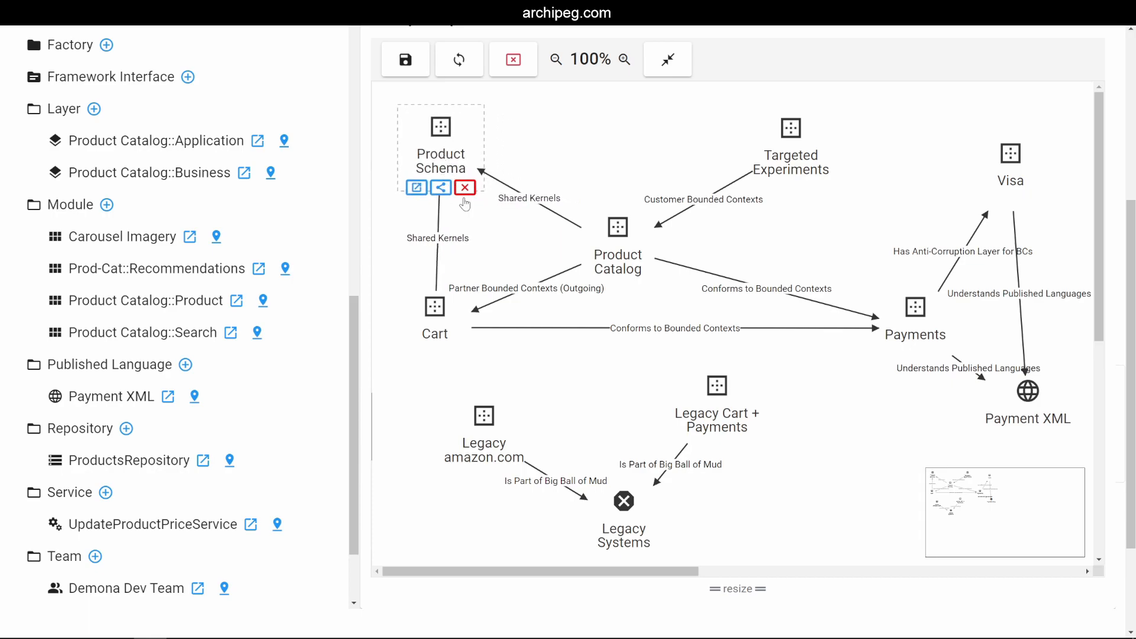